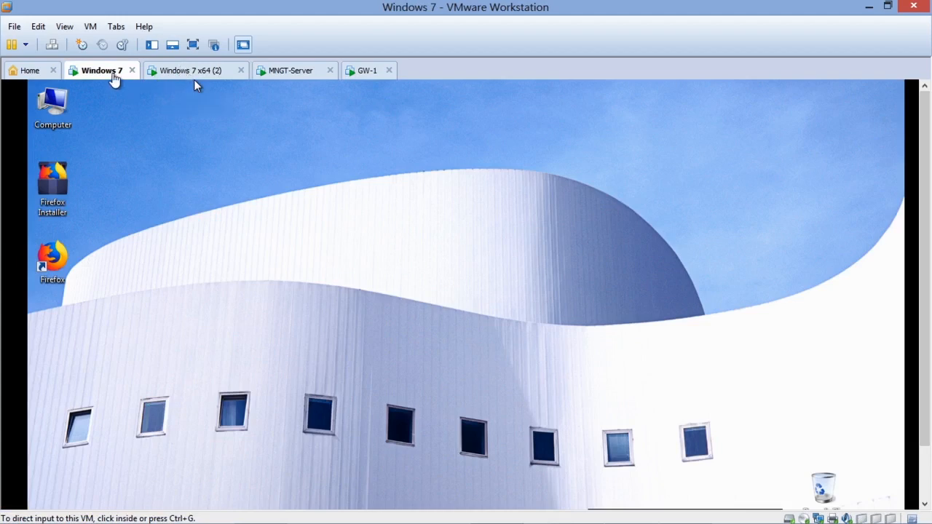
Step: Look through the Windows 7, Windows 7 x64 (2), MNGT-Server and GW-1 virtual machines, returning to Windows 7
{"action": "left_click", "coordinate": [202, 71]}
{"action": "left_click", "coordinate": [115, 80]}
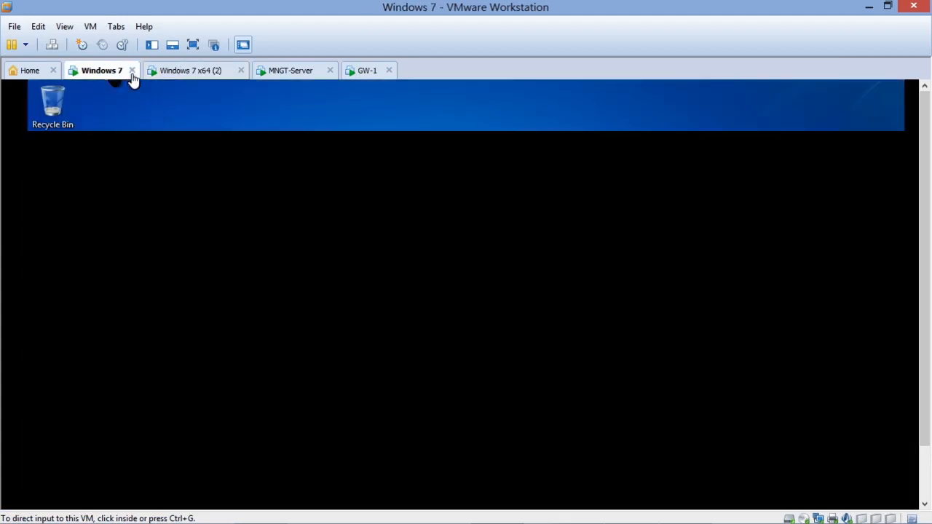
{"action": "left_click", "coordinate": [193, 77]}
{"action": "left_click", "coordinate": [281, 74]}
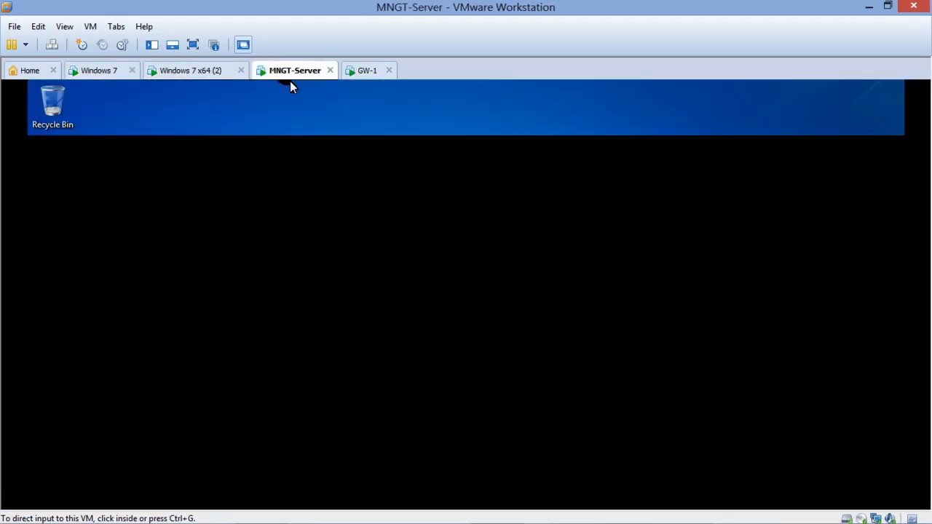
{"action": "left_click", "coordinate": [364, 72]}
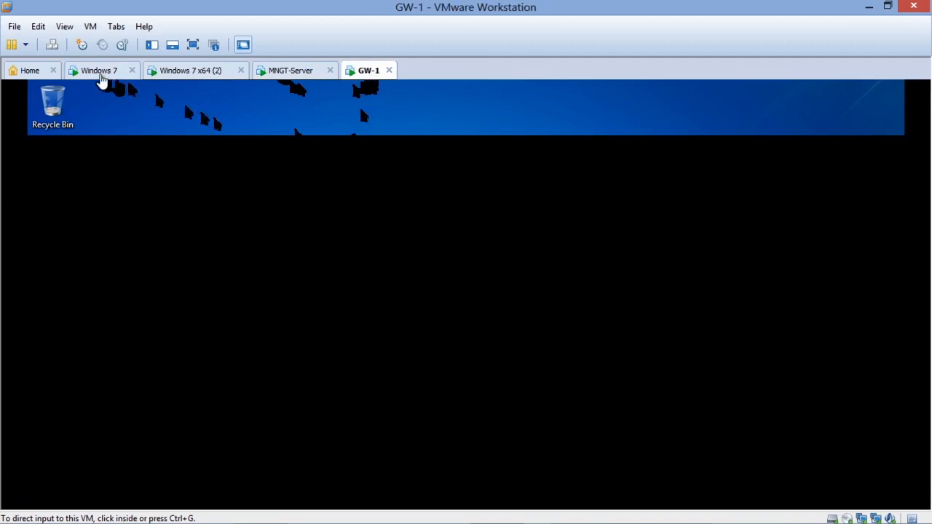
{"action": "left_click", "coordinate": [101, 73]}
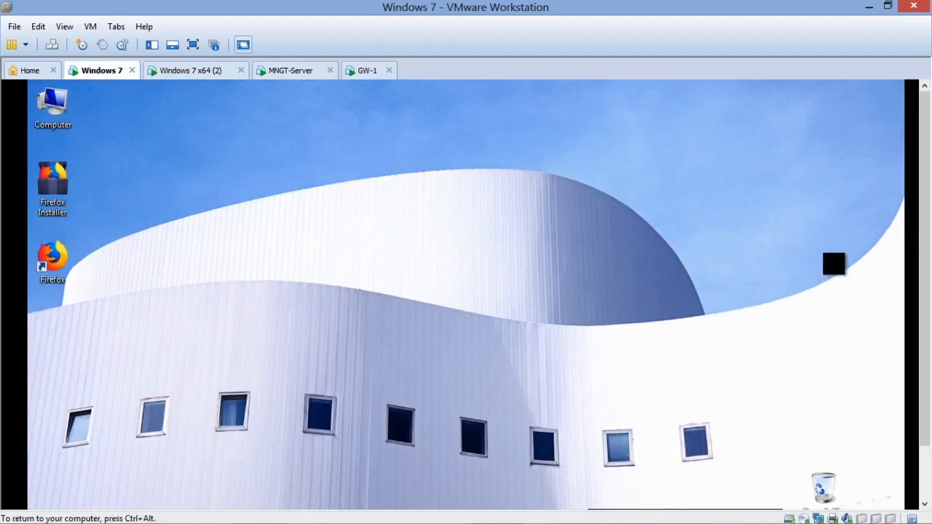
Step: Check the Local Area Connection's IP details in the Windows 7 virtual machine's Network and Sharing Center, closing the connection dialogs
{"action": "left_click_drag", "start_coordinate": [924, 222], "coordinate": [921, 318]}
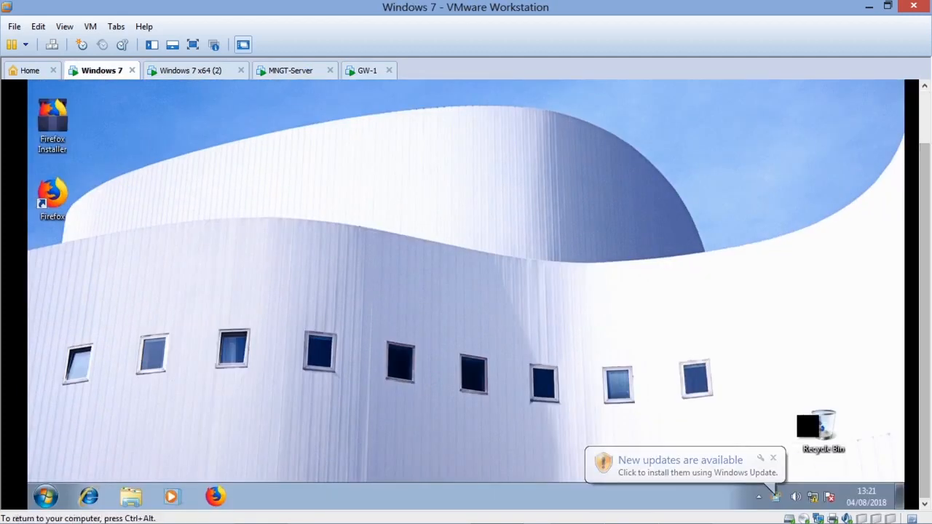
{"action": "right_click", "coordinate": [814, 496]}
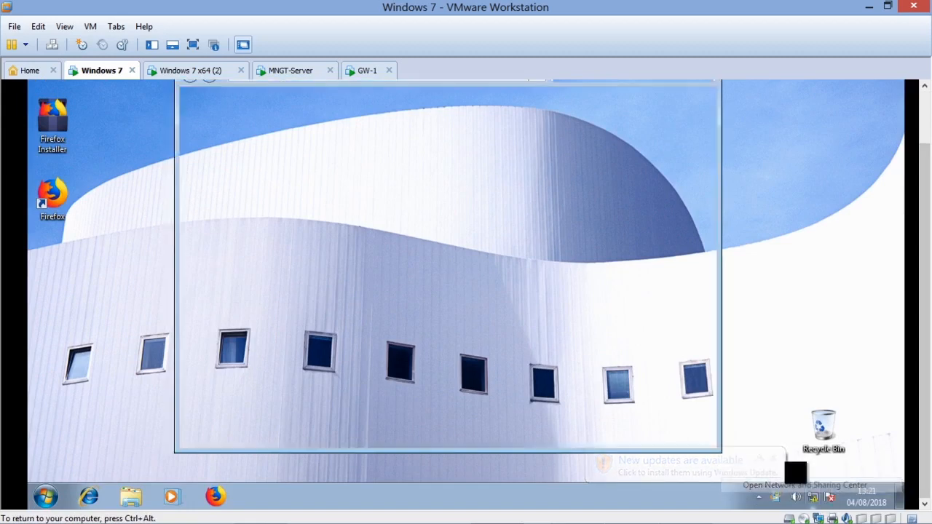
{"action": "left_click", "coordinate": [811, 487]}
{"action": "left_click", "coordinate": [637, 213]}
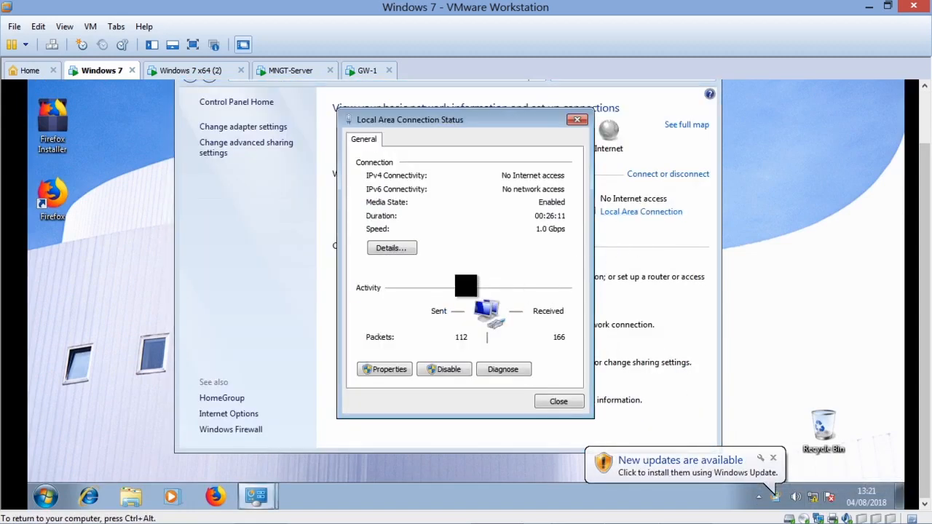
{"action": "left_click", "coordinate": [399, 248]}
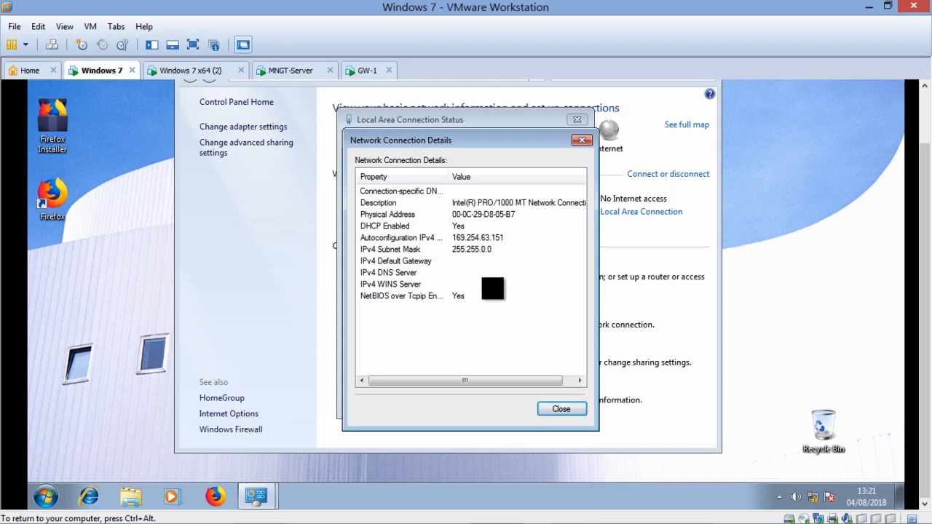
{"action": "left_click", "coordinate": [559, 409]}
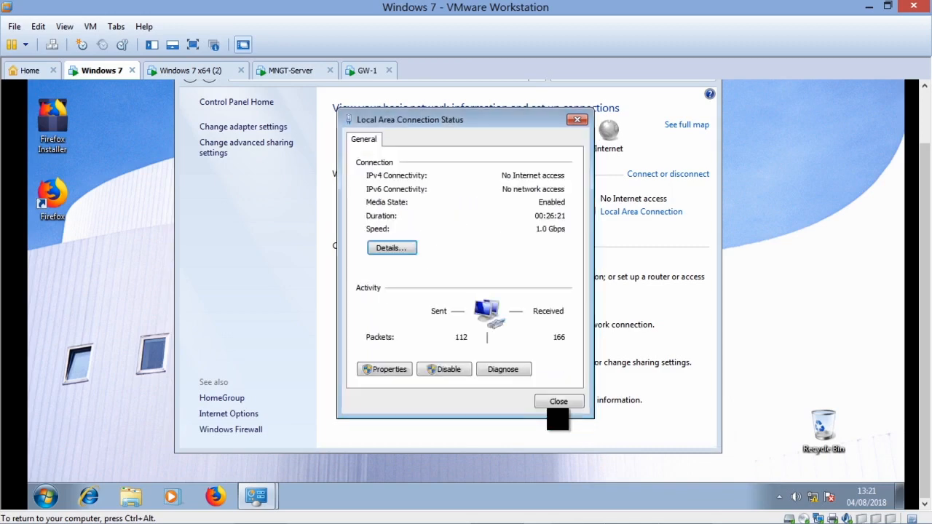
{"action": "left_click", "coordinate": [558, 403]}
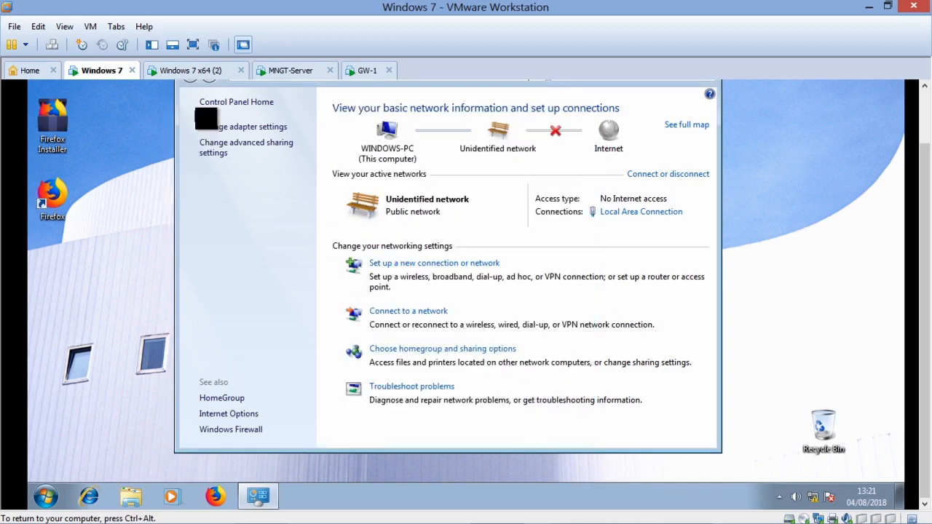
{"action": "left_click_drag", "start_coordinate": [923, 182], "coordinate": [922, 131]}
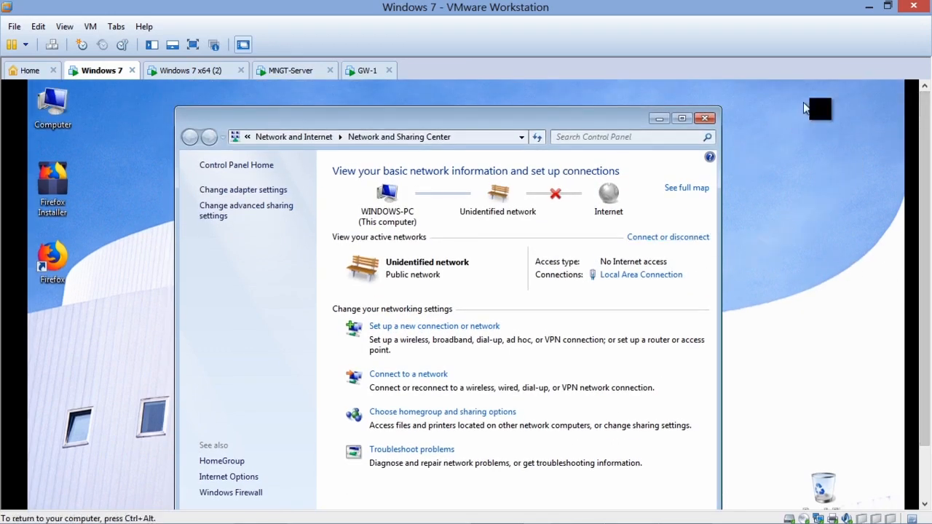
Step: Switch to Chrome and bring up the management server's Gaia Portal login page at 10.1.1.5
{"action": "left_click", "coordinate": [868, 7]}
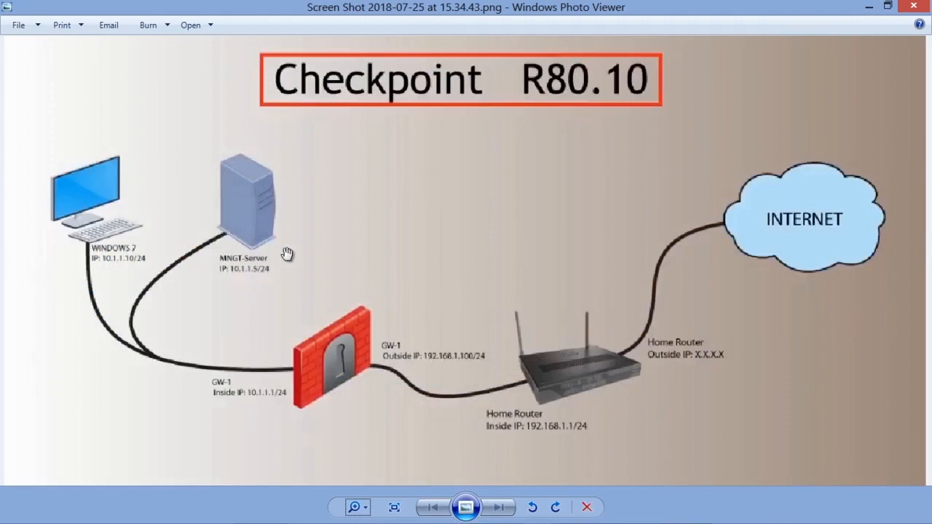
{"action": "mouse_move", "coordinate": [515, 521]}
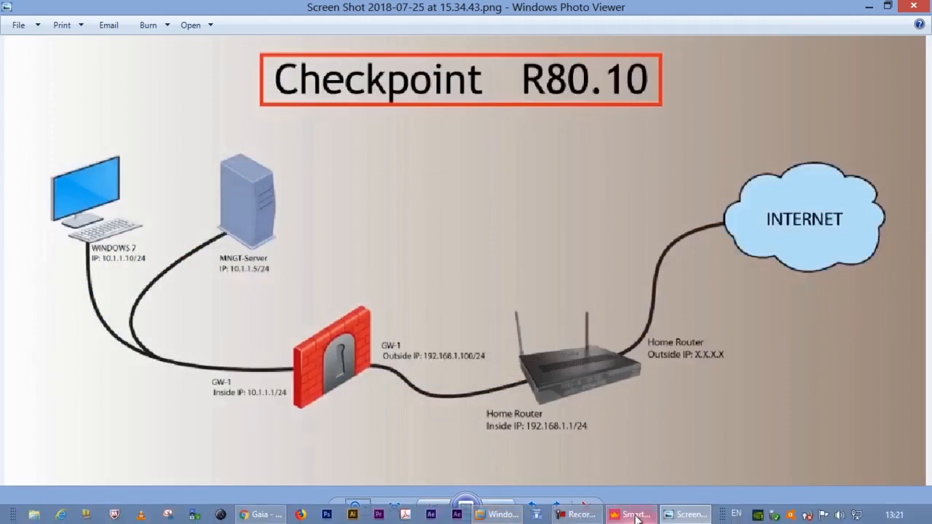
{"action": "left_click", "coordinate": [260, 514]}
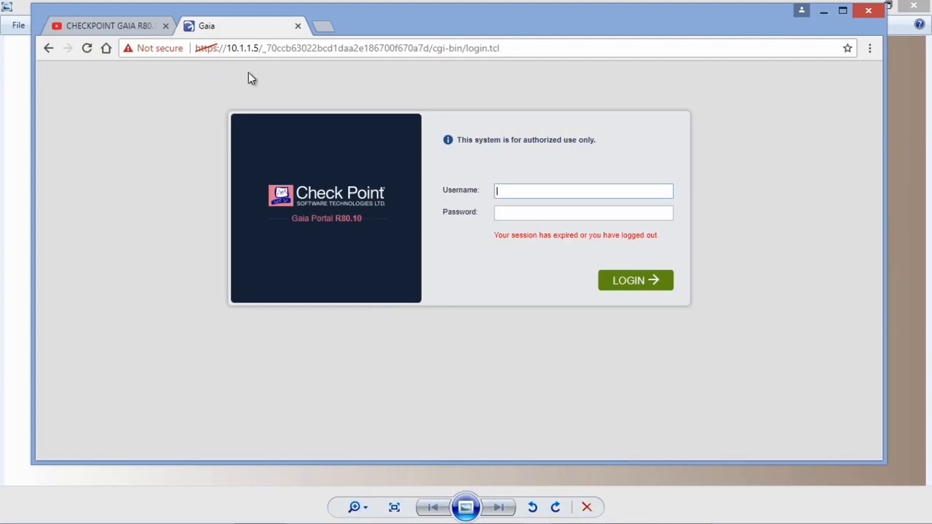
{"action": "double_click", "coordinate": [231, 48]}
{"action": "left_click_drag", "start_coordinate": [242, 49], "coordinate": [260, 49]}
{"action": "left_click", "coordinate": [383, 95]}
Step: Log in to the Gaia Portal with the username admin and the account password
{"action": "left_click", "coordinate": [500, 194]}
{"action": "type", "text": "adsm"}
{"action": "key", "text": "BackSpace"}
{"action": "key", "text": "BackSpace"}
{"action": "key", "text": "BackSpace"}
{"action": "type", "text": "dmmin"}
{"action": "key", "text": "Tab"}
{"action": "type", "text": "••••••"}
{"action": "key", "text": "Return"}
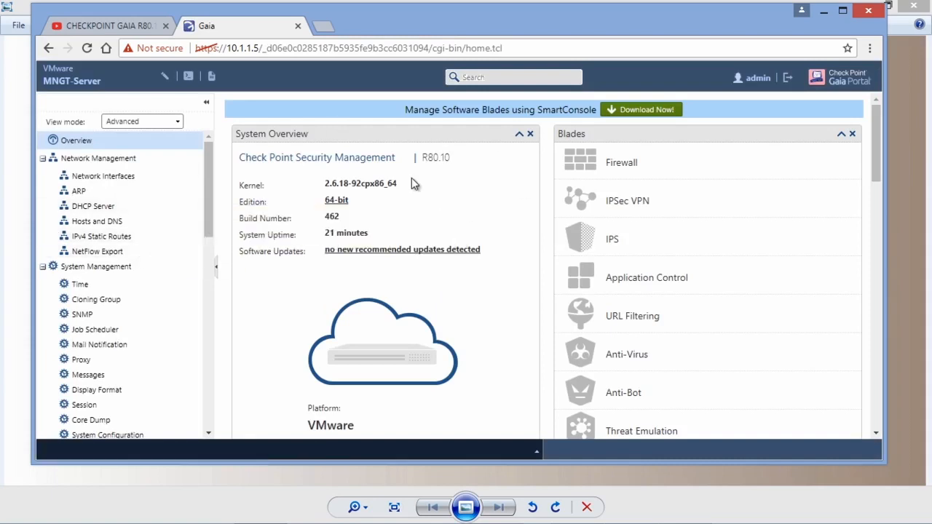
Step: Start a new DHCP server subnet and add an enabled Include range from 10.1.1.10 to 10.1.1.100 to its address pool
{"action": "left_click", "coordinate": [97, 209]}
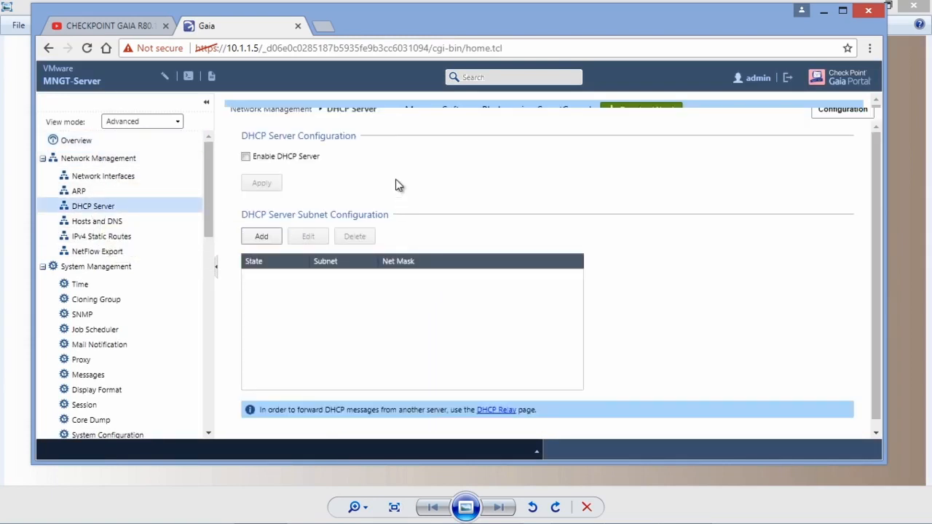
{"action": "left_click", "coordinate": [263, 238]}
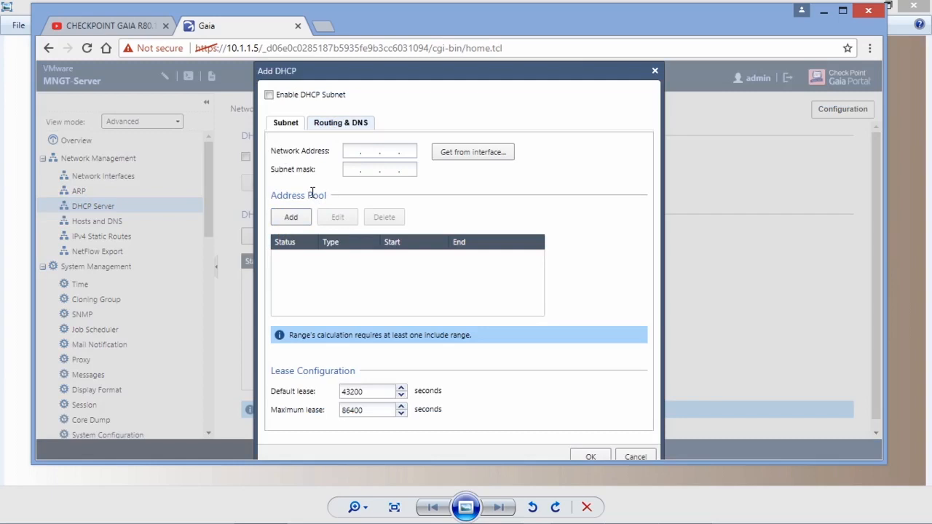
{"action": "left_click", "coordinate": [288, 218]}
{"action": "left_click", "coordinate": [451, 227]}
{"action": "left_click", "coordinate": [436, 239]}
{"action": "left_click", "coordinate": [437, 244]}
{"action": "left_click", "coordinate": [432, 257]}
{"action": "left_click", "coordinate": [414, 262]}
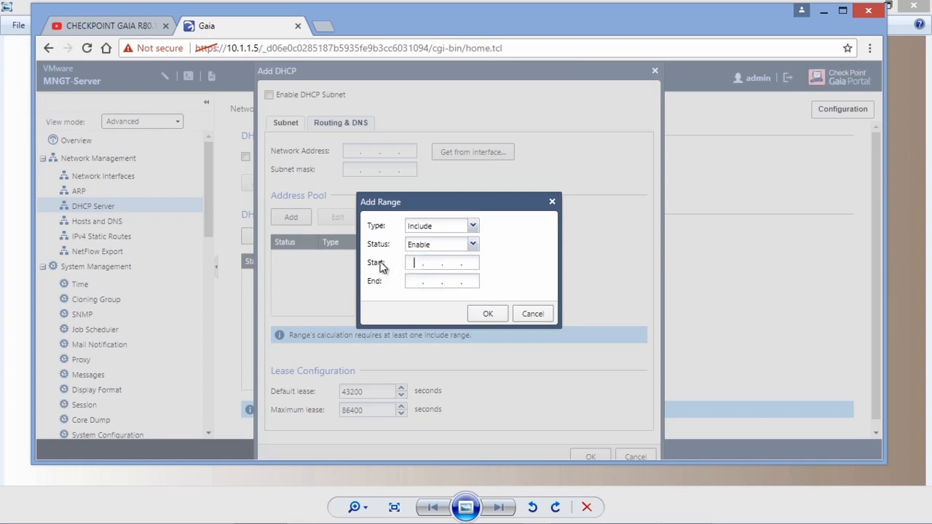
{"action": "type", "text": "10 "}
{"action": "type", "text": ". 1 . 1 . 10"}
{"action": "type", "text": "10.1"}
{"action": "type", "text": ".1.100"}
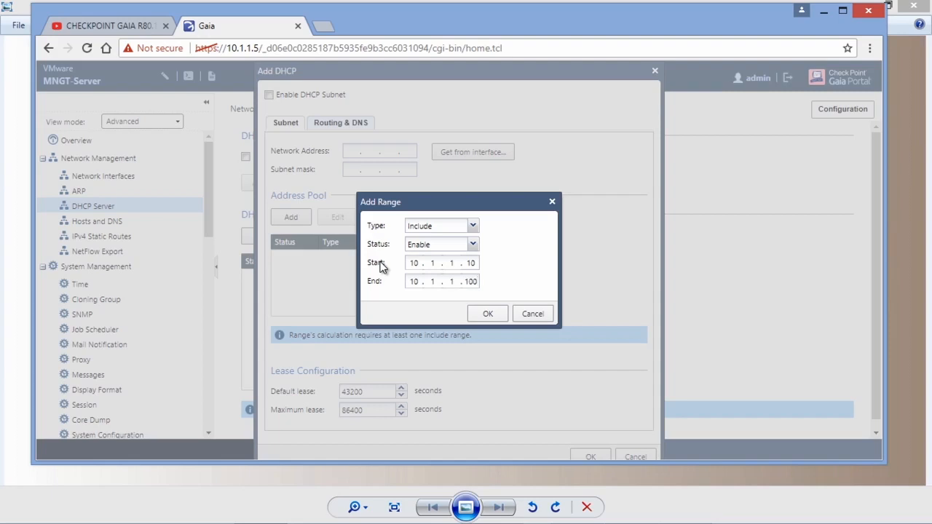
{"action": "left_click", "coordinate": [494, 318]}
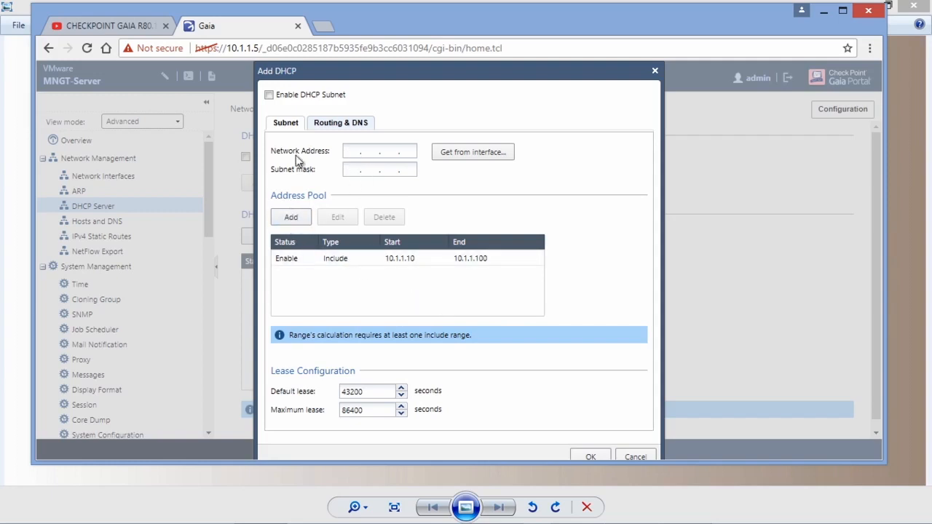
Step: Set the DHCP subnet's network address to 10.1.1.0 and its subnet mask to 255.255.255.0
{"action": "left_click", "coordinate": [352, 151]}
{"action": "type", "text": "10.1.1.0"}
{"action": "key", "text": "Tab"}
{"action": "type", "text": "255 . 255 . 255 . 0"}
Step: Set the default gateway in the DHCP subnet's routing configuration to 10.1.1.5
{"action": "left_click", "coordinate": [331, 128]}
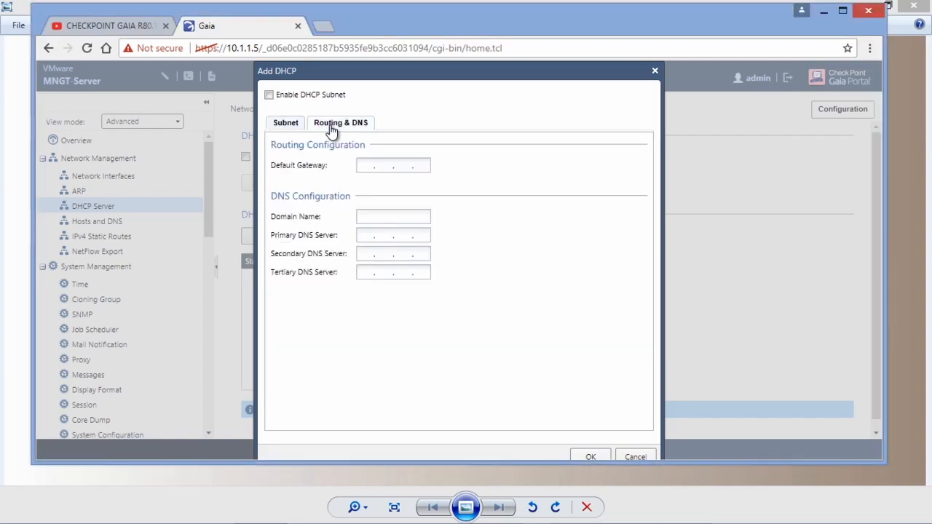
{"action": "left_click", "coordinate": [371, 163]}
{"action": "type", "text": "10 . 1 . 1 . 5"}
Step: Set the subnet's primary, secondary and tertiary DNS servers to 192.168.1.1, 8.8.8.8 and 4.4.2.2
{"action": "left_click", "coordinate": [367, 235]}
{"action": "type", "text": "192 . 168 . 1 . 1"}
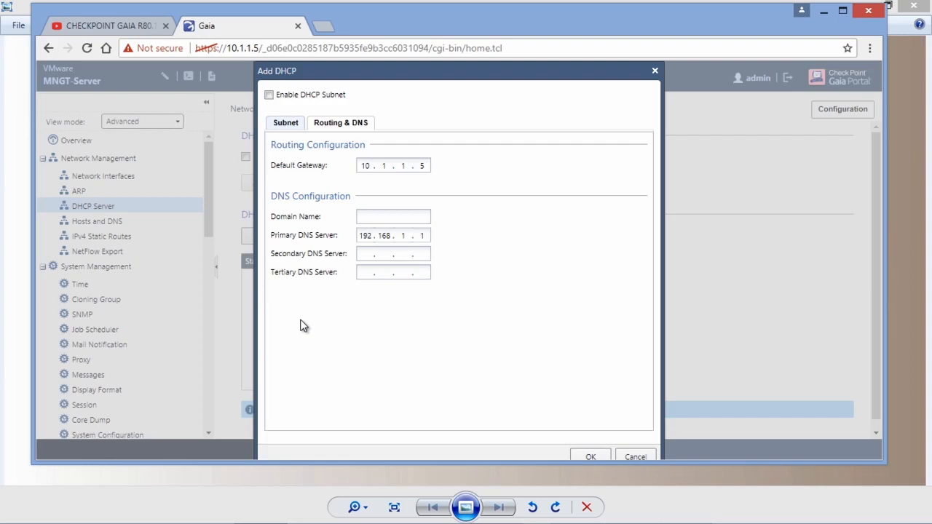
{"action": "key", "text": "Tab"}
{"action": "type", "text": "8.8.8.8"}
{"action": "left_click", "coordinate": [361, 273]}
{"action": "type", "text": "4.4.2.2"}
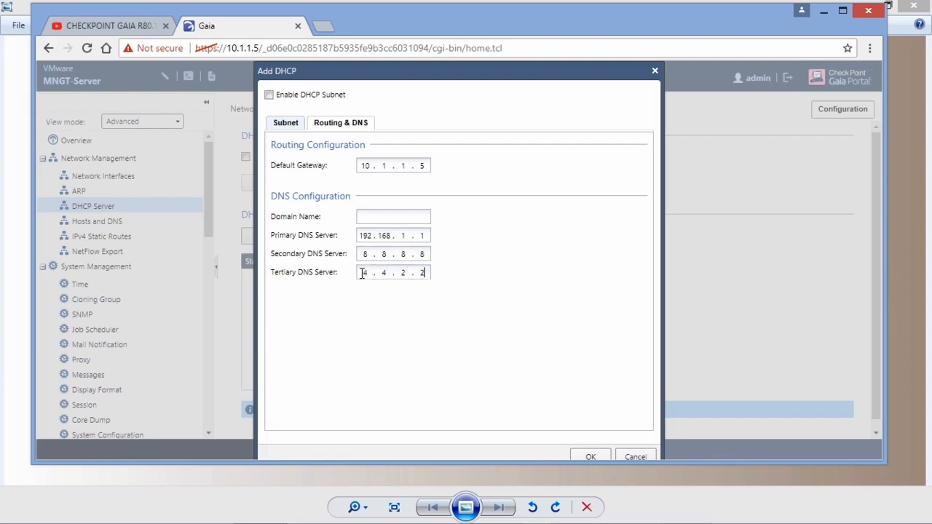
Step: Enable the new DHCP subnet, recheck its address settings and save it
{"action": "left_click", "coordinate": [269, 95]}
{"action": "left_click", "coordinate": [286, 124]}
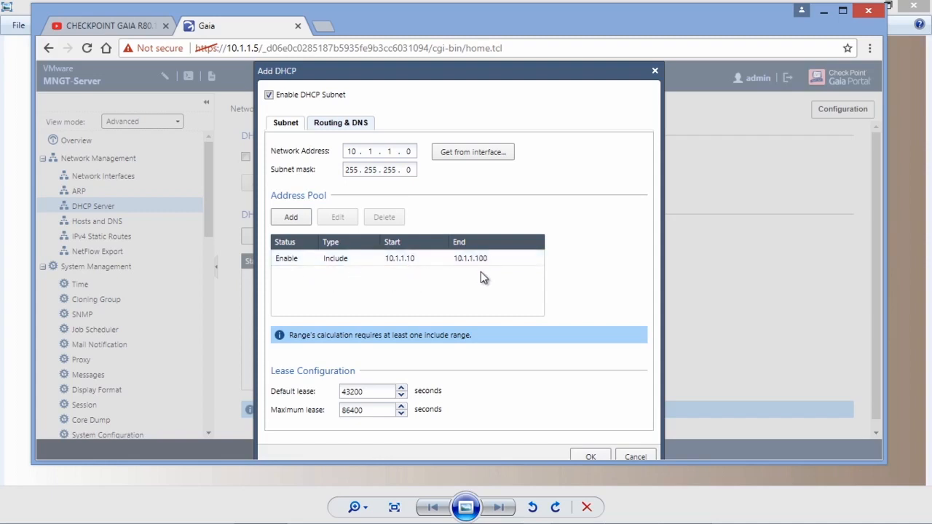
{"action": "left_click", "coordinate": [588, 455]}
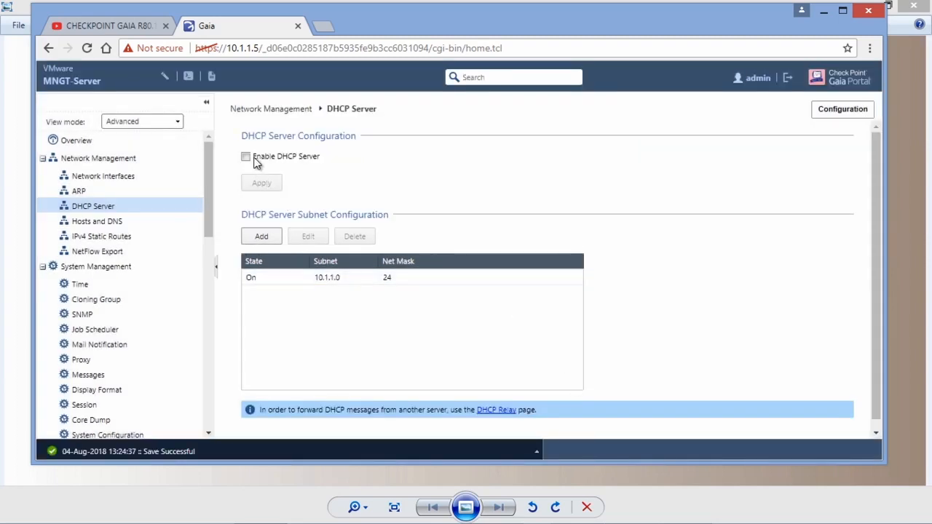
Step: Enable the DHCP server, apply the configuration and sign out of the Gaia Portal
{"action": "left_click", "coordinate": [245, 158]}
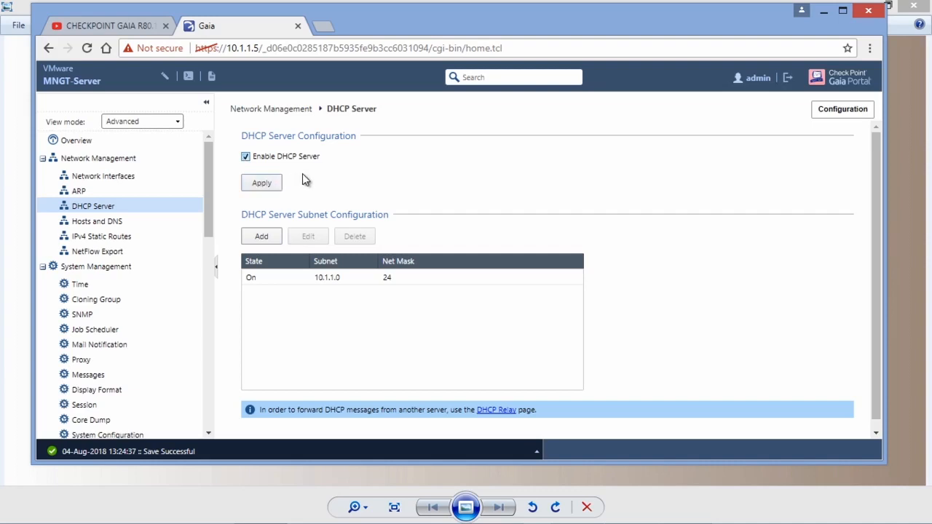
{"action": "left_click", "coordinate": [262, 183]}
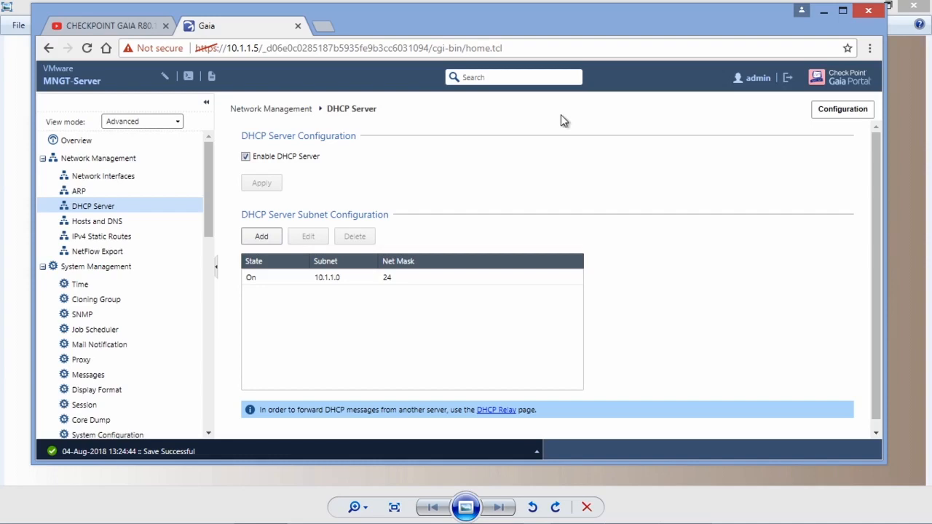
{"action": "left_click", "coordinate": [786, 79]}
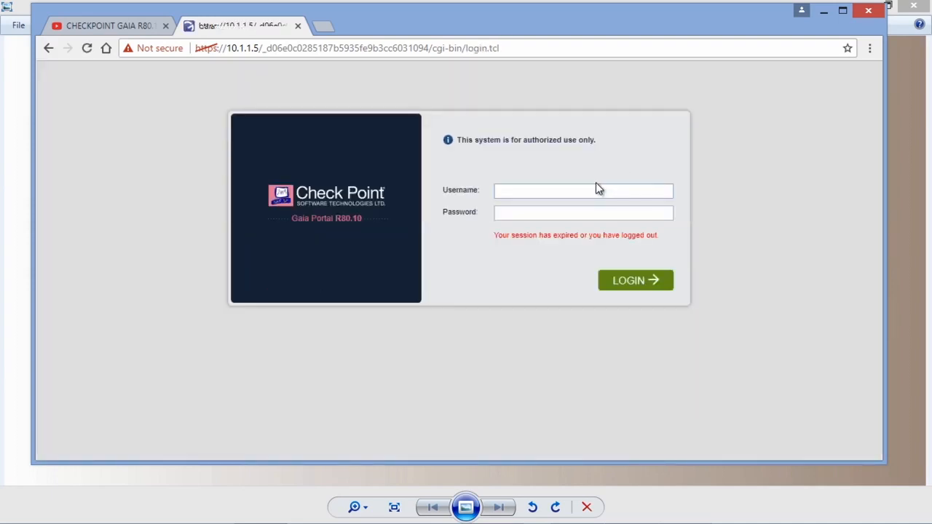
Step: Switch to SmartConsole to review the Standard access control policy rules, leaving it minimized
{"action": "left_click", "coordinate": [823, 14]}
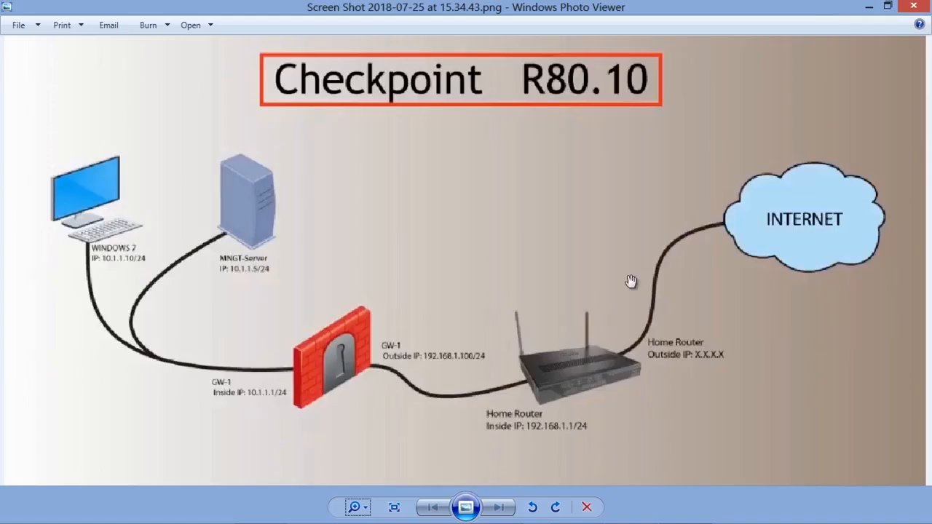
{"action": "mouse_move", "coordinate": [580, 516]}
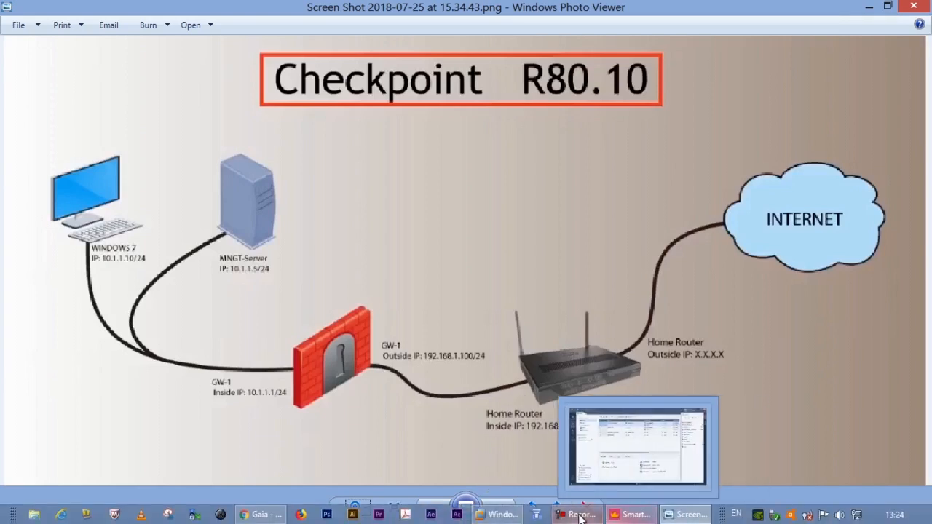
{"action": "left_click", "coordinate": [630, 515]}
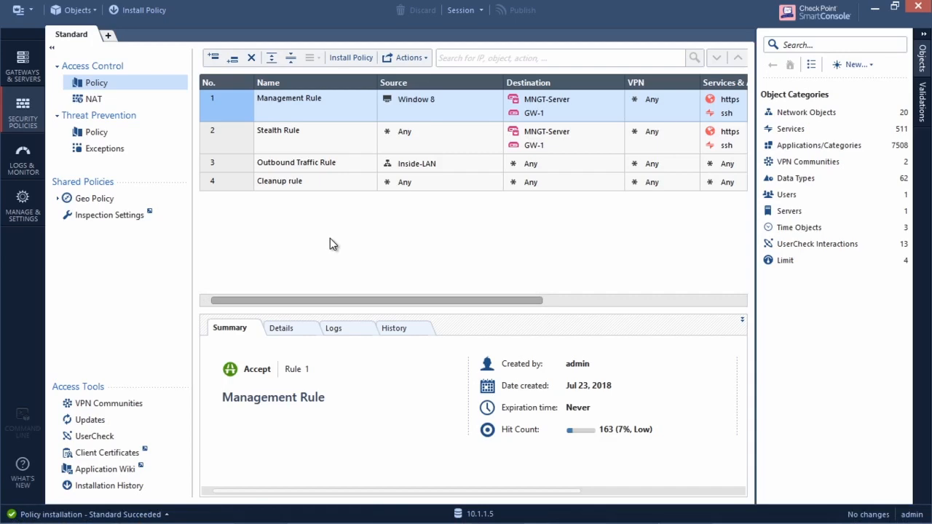
{"action": "left_click", "coordinate": [875, 6]}
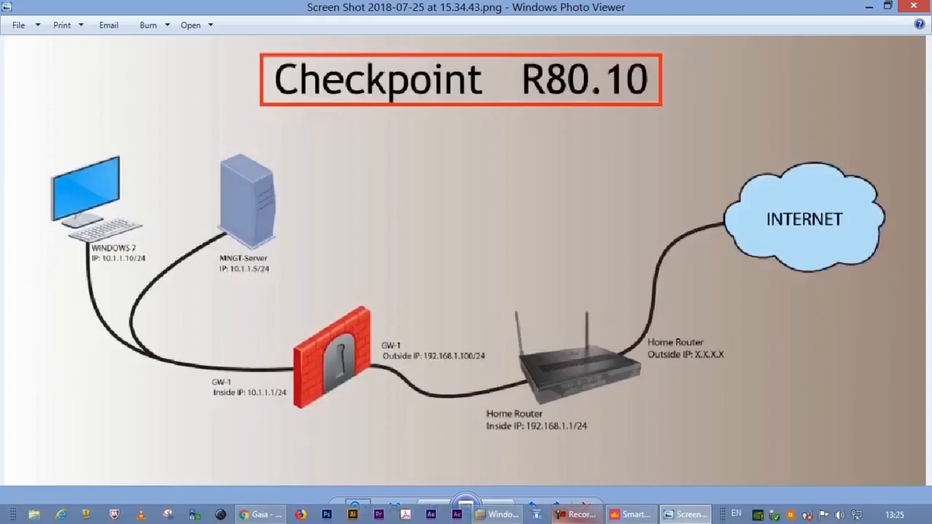
Step: Return to the Windows 7 virtual machine in VMware Workstation and dismiss the network location prompt without choosing a location
{"action": "left_click", "coordinate": [498, 514]}
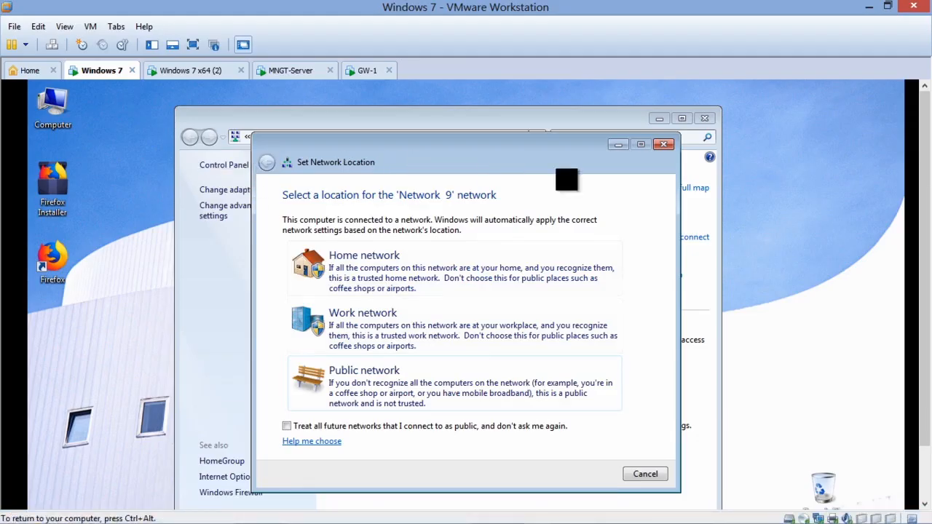
{"action": "left_click", "coordinate": [635, 474]}
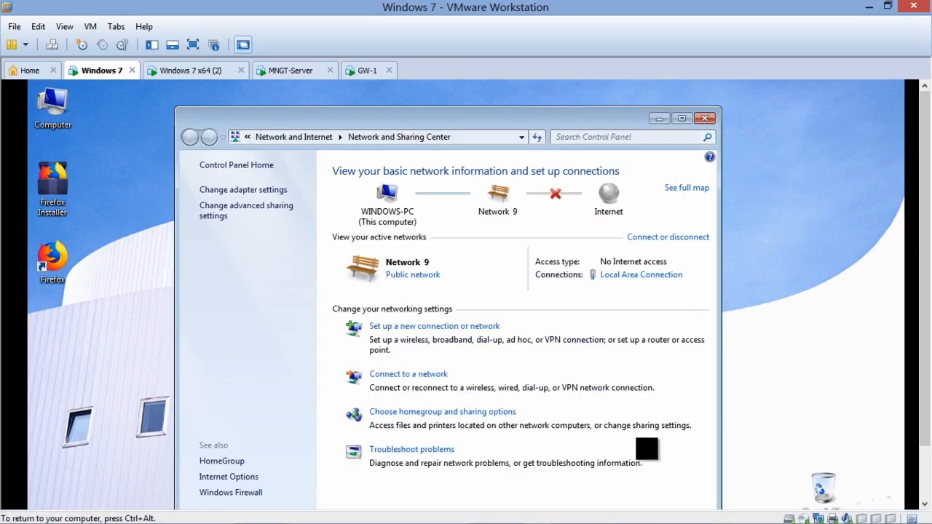
Step: Check the Local Area Connection's network details in the Windows 7 virtual machine, then close its network windows
{"action": "left_click", "coordinate": [641, 275]}
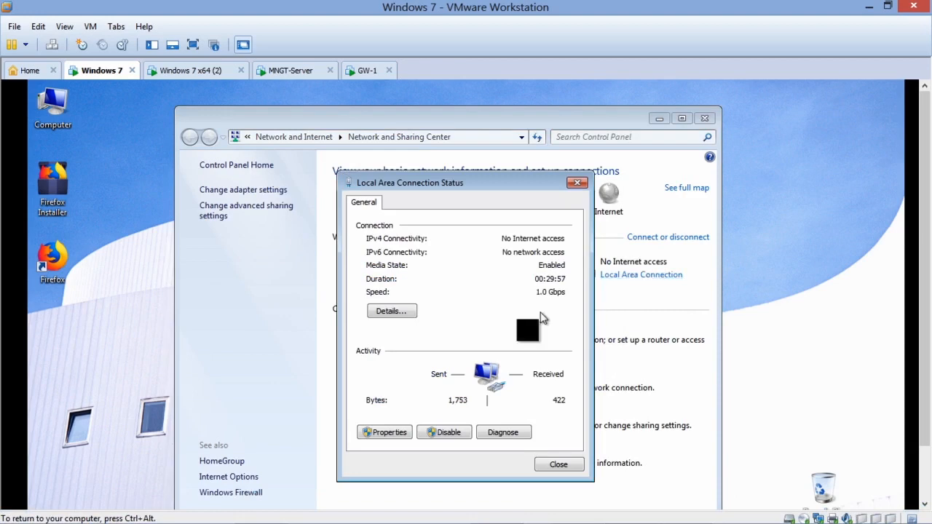
{"action": "left_click", "coordinate": [389, 313]}
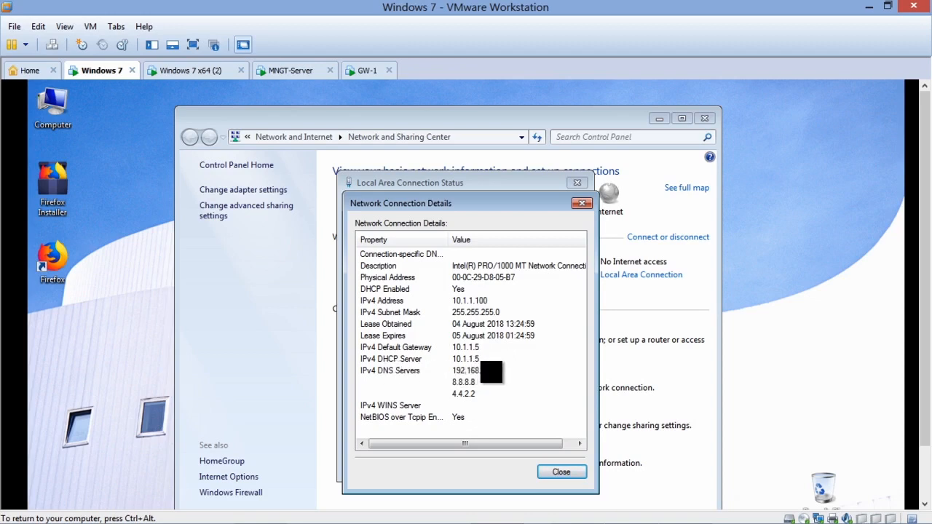
{"action": "left_click", "coordinate": [561, 472]}
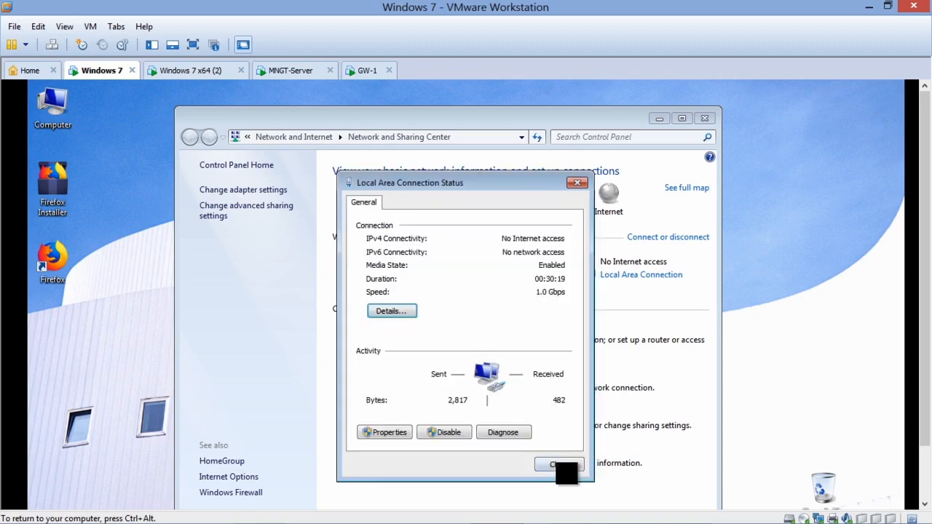
{"action": "left_click", "coordinate": [555, 465]}
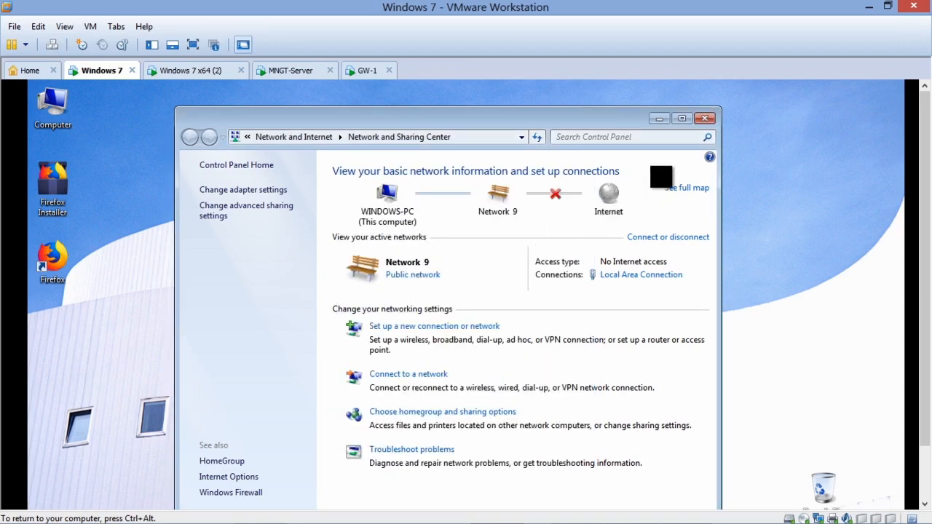
{"action": "left_click", "coordinate": [705, 118]}
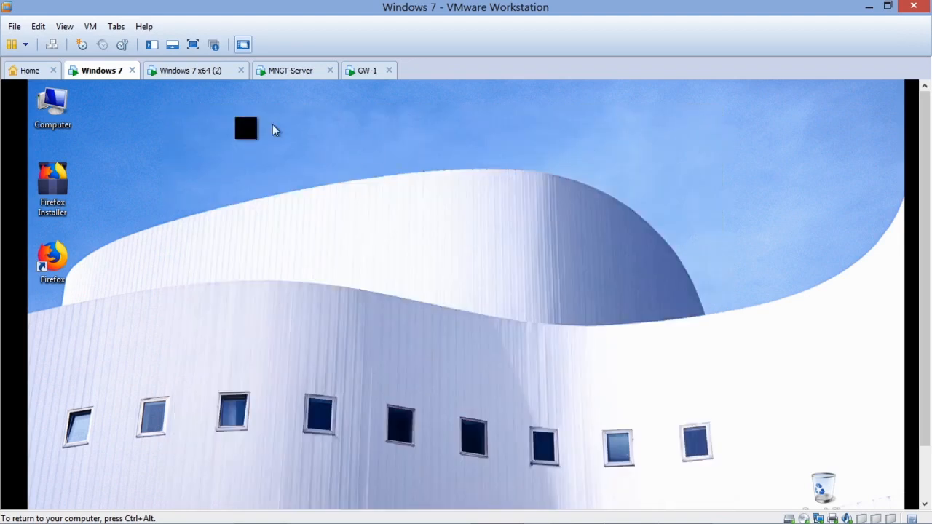
Step: Switch to the Windows 7 x64 (2) virtual machine and examine its Local Area Connection's IPv4 and DHCP details
{"action": "left_click", "coordinate": [185, 71]}
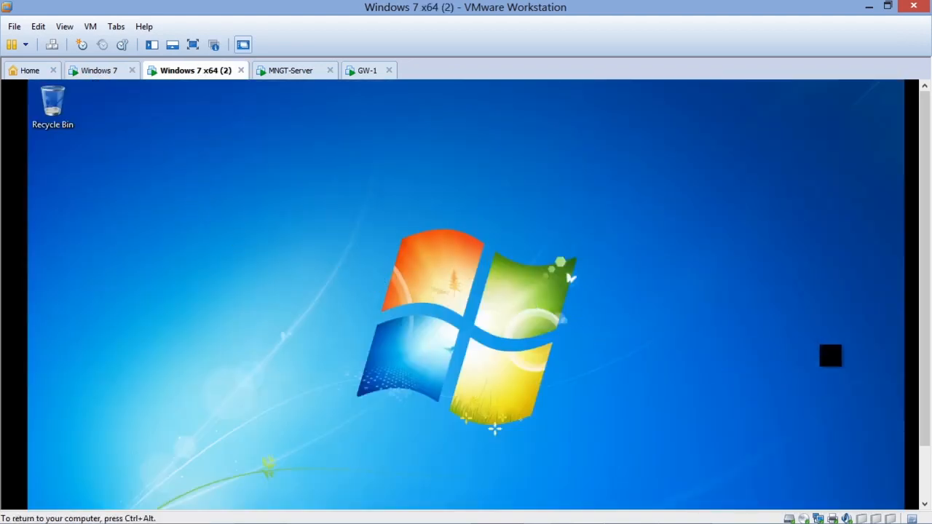
{"action": "left_click_drag", "start_coordinate": [923, 323], "coordinate": [922, 453]}
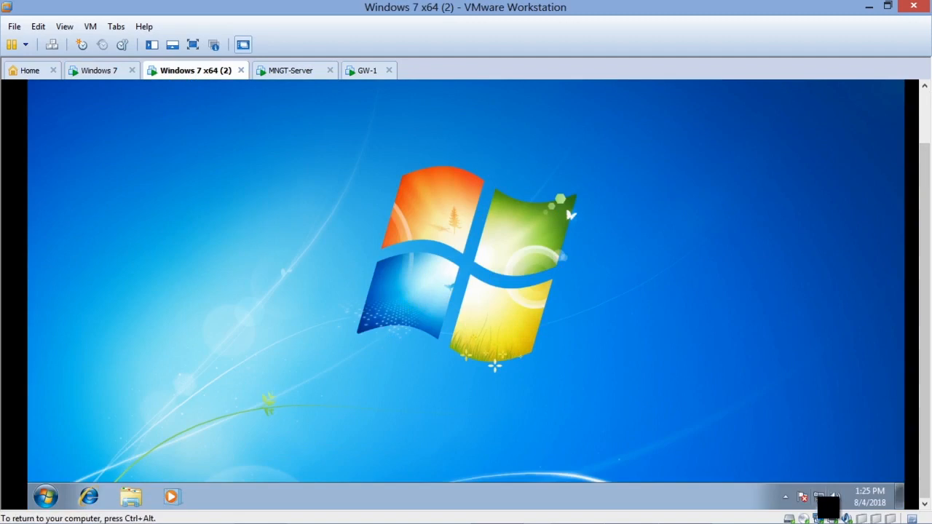
{"action": "right_click", "coordinate": [818, 497]}
{"action": "left_click", "coordinate": [786, 487]}
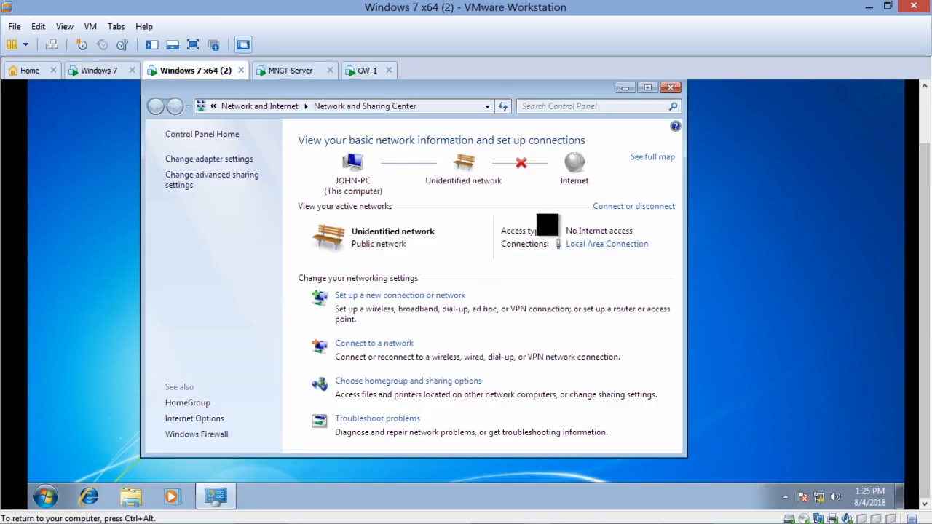
{"action": "left_click", "coordinate": [617, 245]}
{"action": "left_click", "coordinate": [391, 247]}
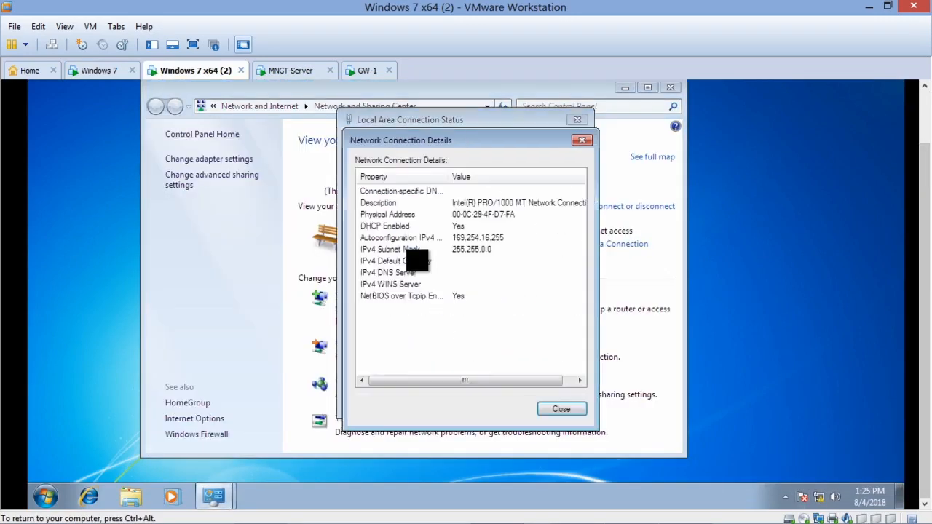
{"action": "left_click", "coordinate": [557, 409]}
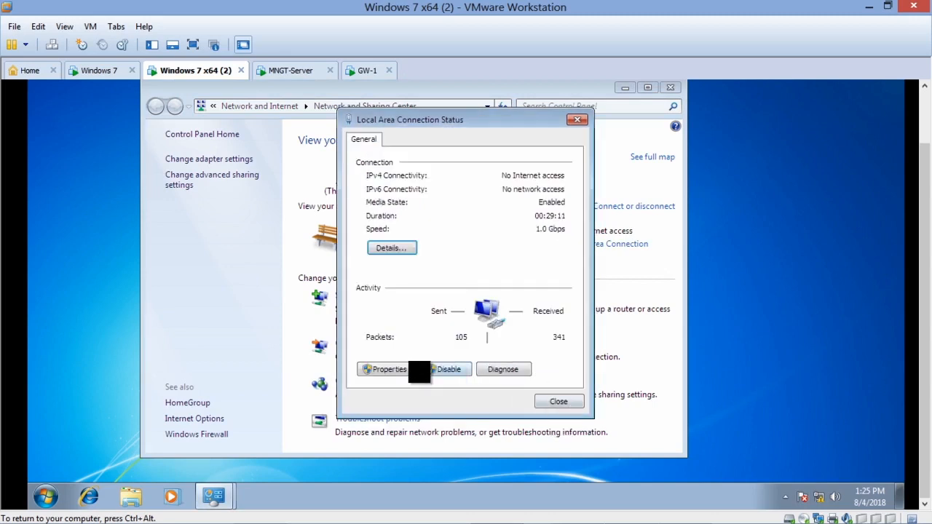
{"action": "left_click", "coordinate": [396, 249]}
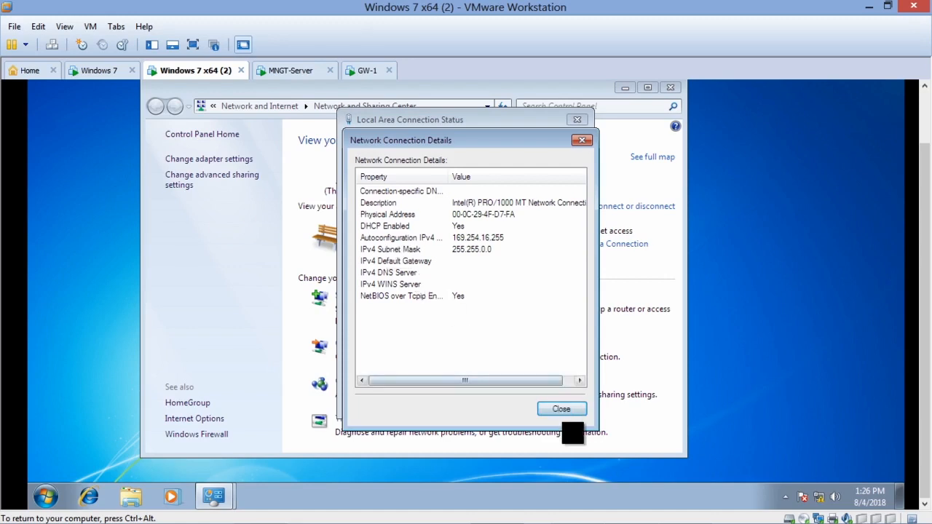
{"action": "left_click", "coordinate": [564, 411]}
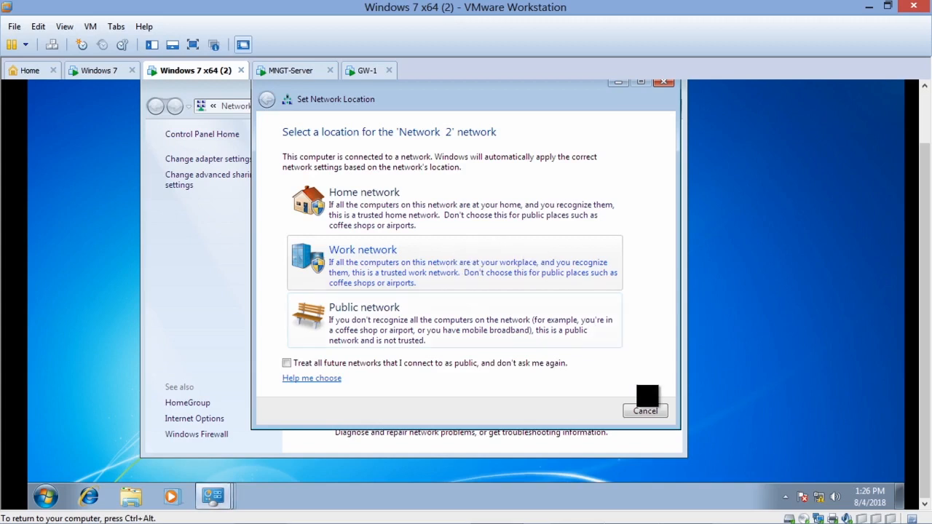
Step: Dismiss the network location prompt without choosing a location, and disable and re-enable the Local Area Connection
{"action": "left_click", "coordinate": [647, 412]}
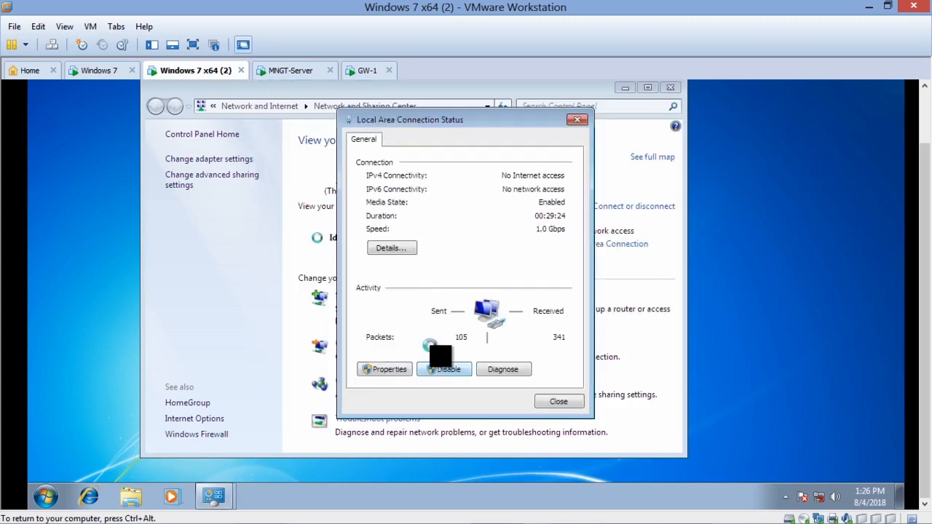
{"action": "left_click", "coordinate": [558, 403]}
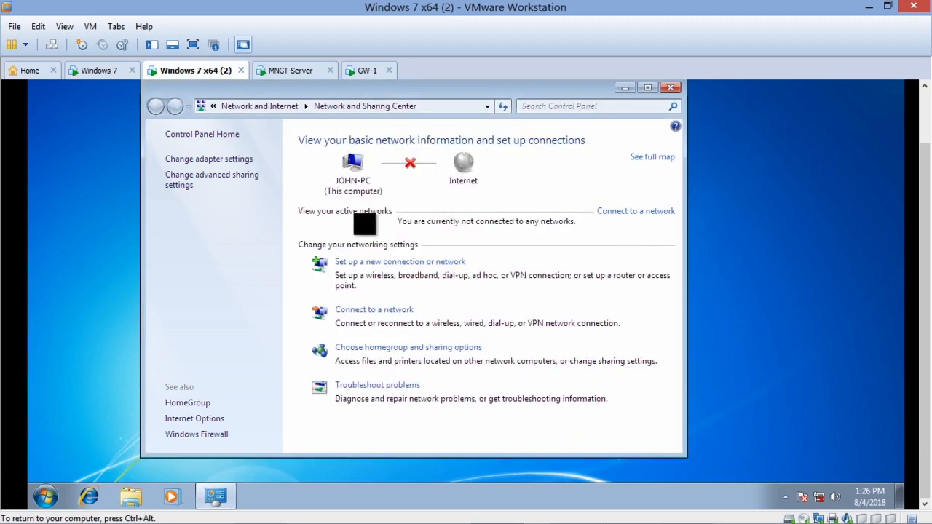
{"action": "left_click", "coordinate": [227, 161]}
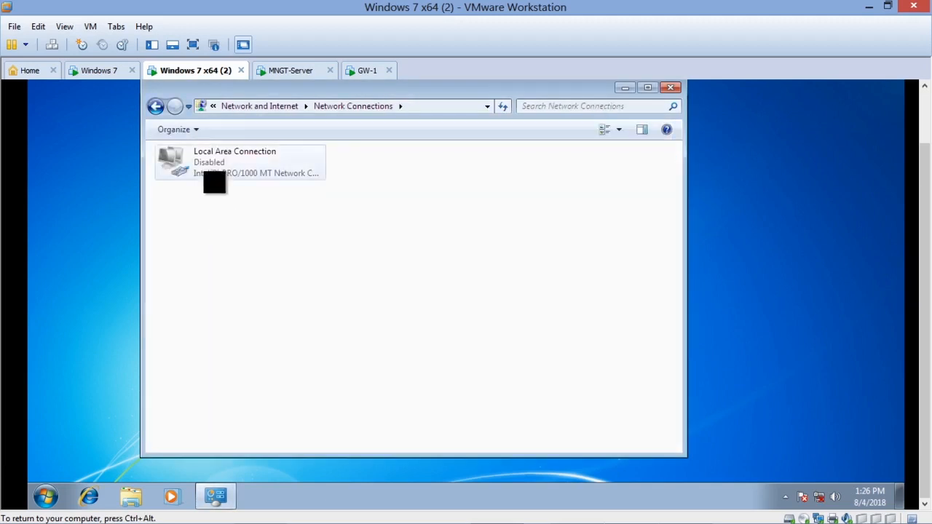
{"action": "double_click", "coordinate": [207, 172]}
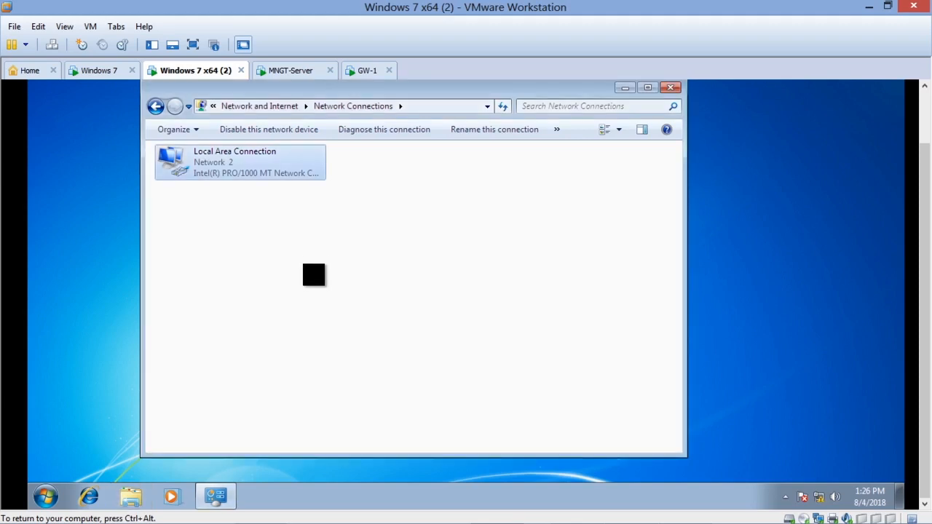
Step: Review the Local Area Connection's IPv4 address, DNS servers and default gateway in its details, then close the network windows
{"action": "left_click", "coordinate": [155, 106]}
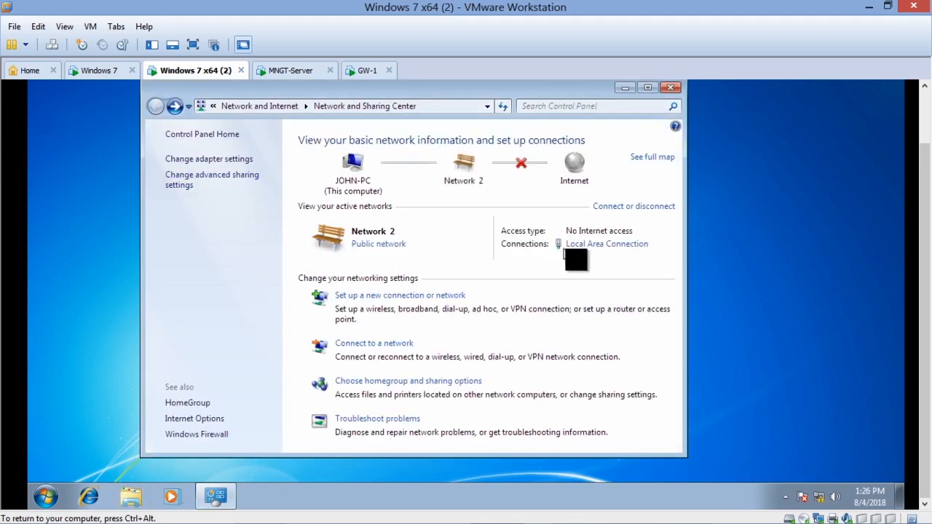
{"action": "left_click", "coordinate": [606, 244]}
{"action": "left_click", "coordinate": [396, 245]}
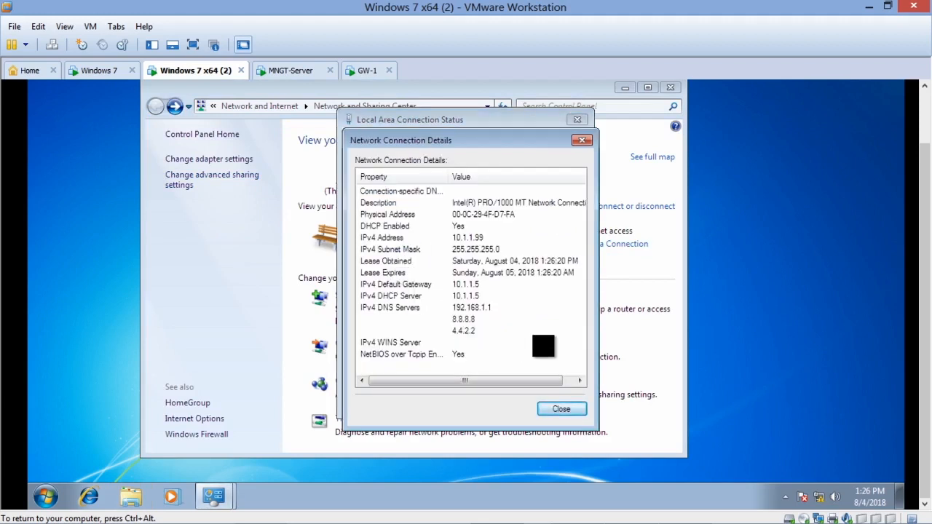
{"action": "left_click", "coordinate": [478, 238]}
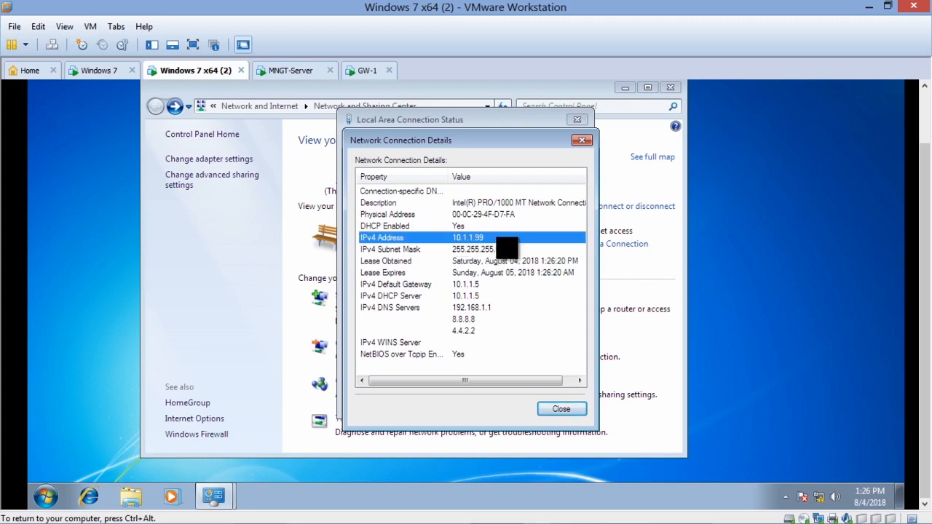
{"action": "left_click", "coordinate": [489, 321]}
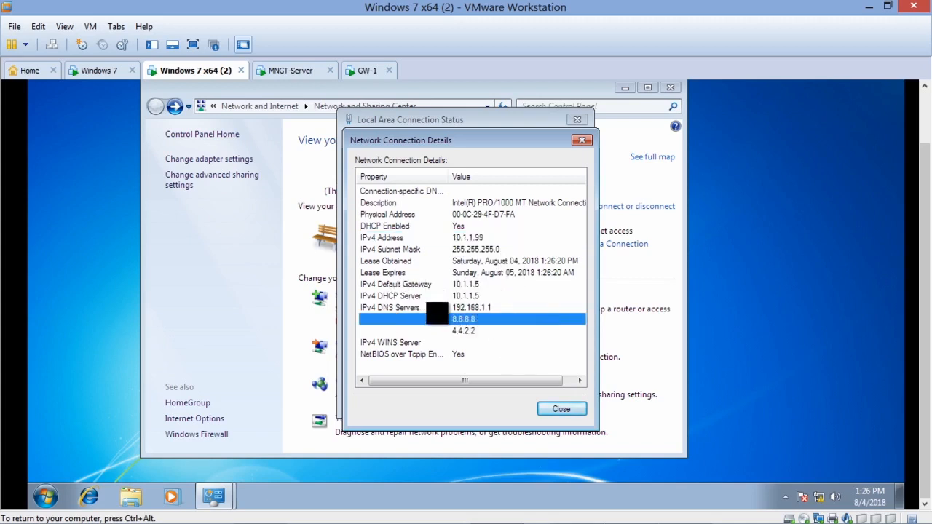
{"action": "left_click", "coordinate": [393, 286]}
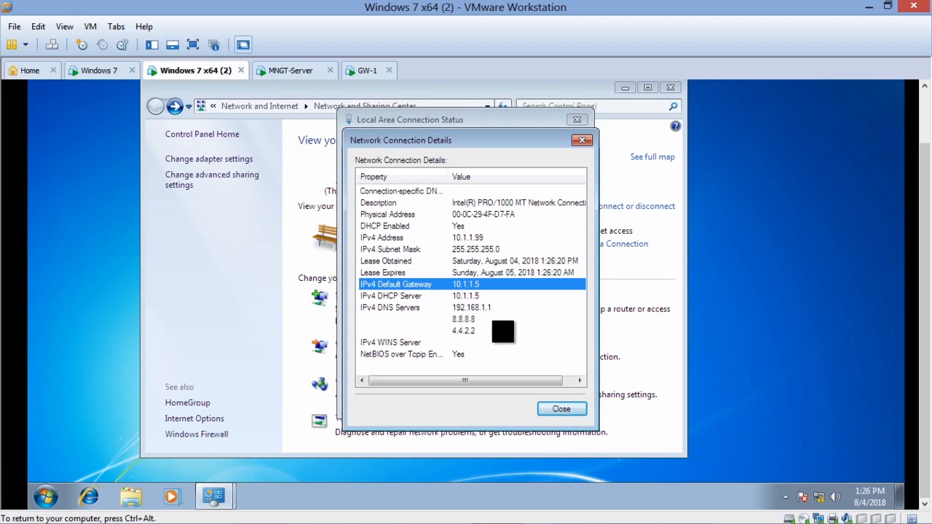
{"action": "left_click_drag", "start_coordinate": [522, 381], "coordinate": [476, 366]}
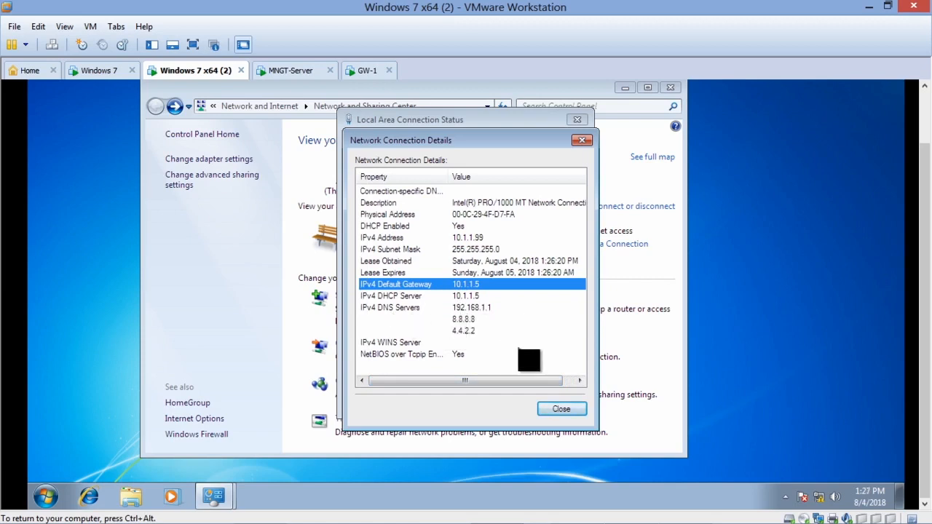
{"action": "left_click", "coordinate": [559, 408]}
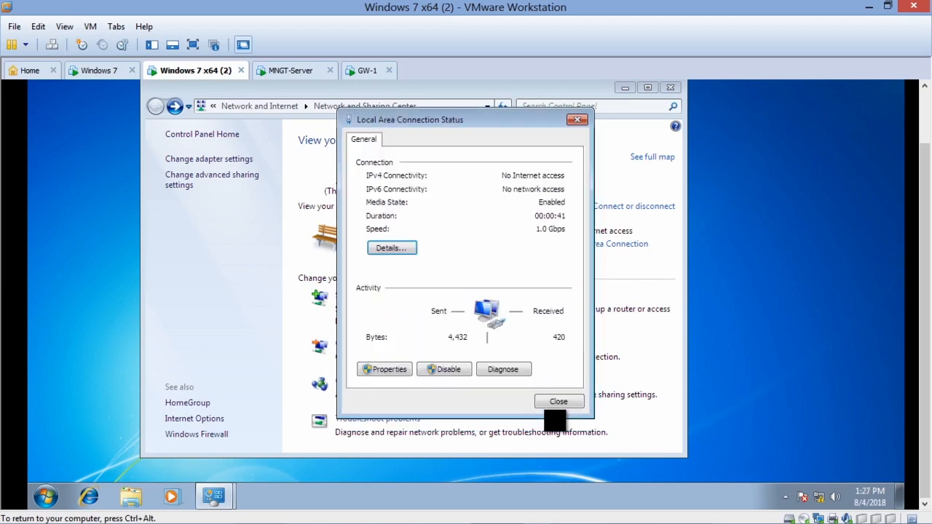
{"action": "left_click", "coordinate": [576, 119]}
{"action": "left_click", "coordinate": [670, 88]}
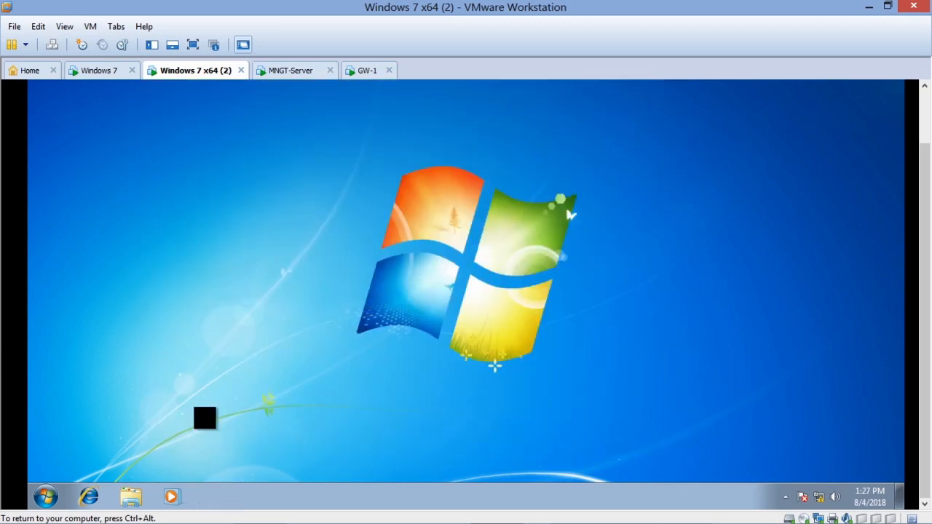
Step: Test web access in Internet Explorer, postponing its setup, and run the connection problem diagnosis before closing the troubleshooter
{"action": "left_click", "coordinate": [91, 501]}
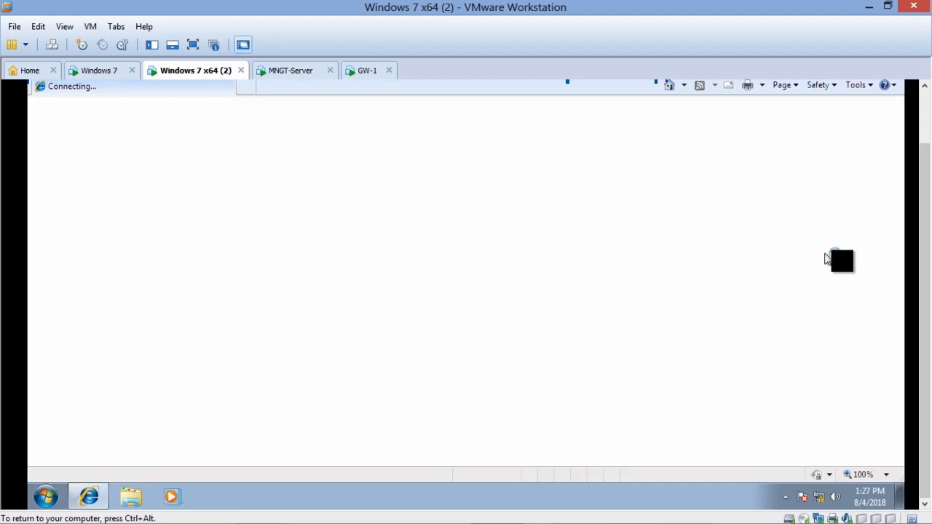
{"action": "left_click_drag", "start_coordinate": [925, 210], "coordinate": [923, 168]}
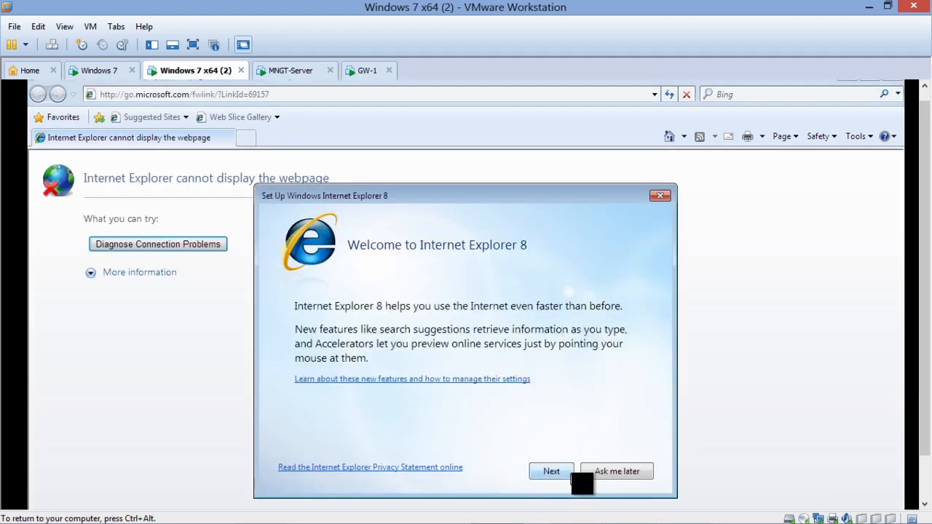
{"action": "left_click", "coordinate": [611, 471]}
{"action": "left_click", "coordinate": [212, 248]}
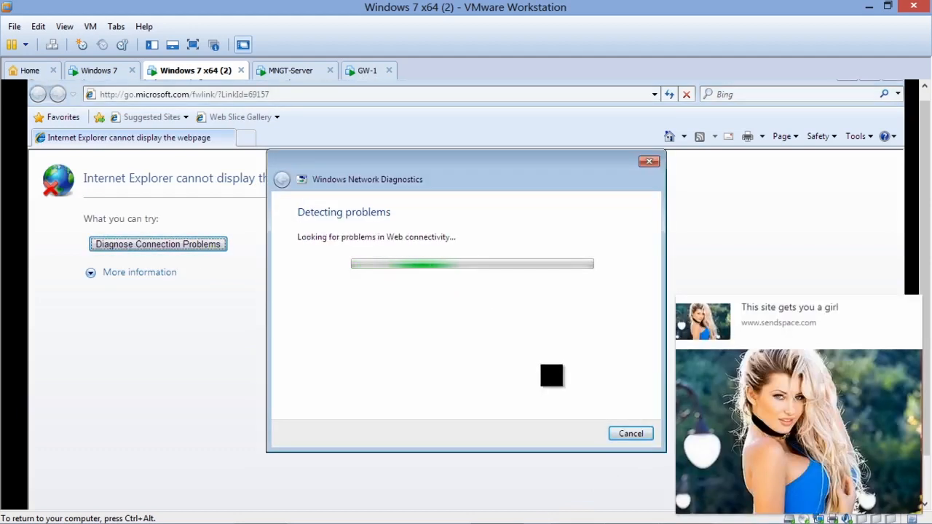
{"action": "left_click", "coordinate": [914, 306]}
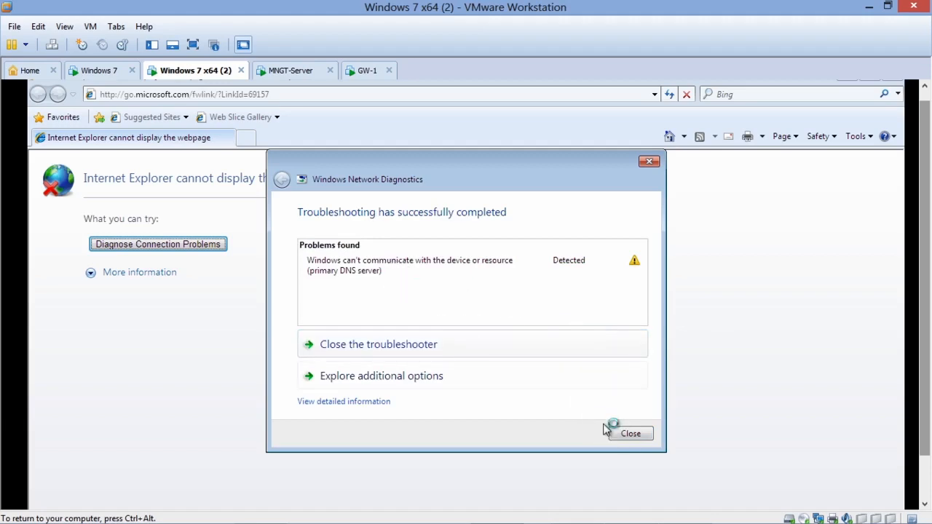
{"action": "left_click", "coordinate": [630, 435]}
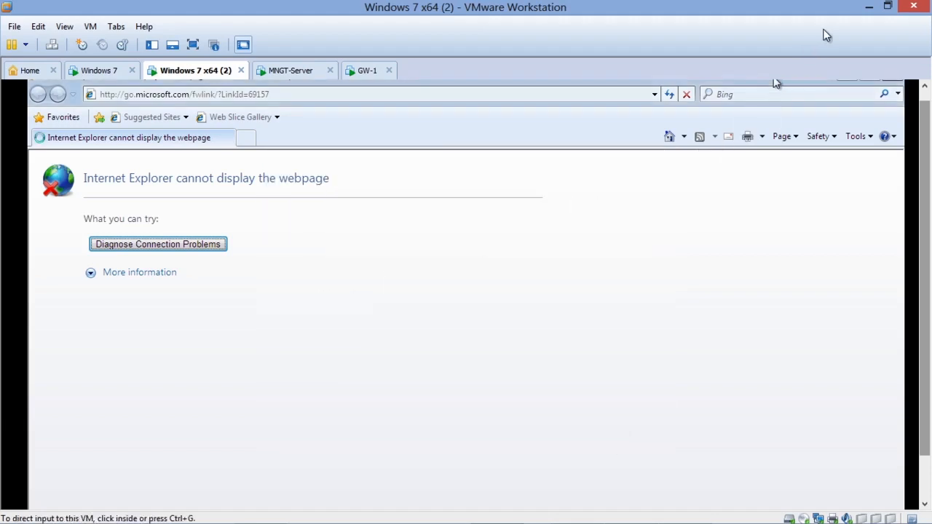
Step: Switch to SmartConsole, collapse the objects pane and install the Standard policy on GW-1 with Access Control and Threat Prevention
{"action": "left_click", "coordinate": [866, 8]}
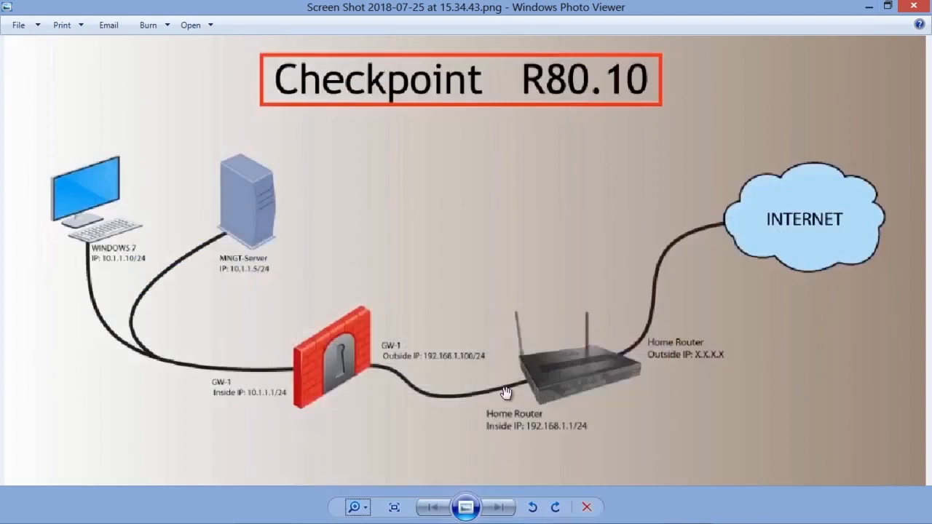
{"action": "mouse_move", "coordinate": [678, 521]}
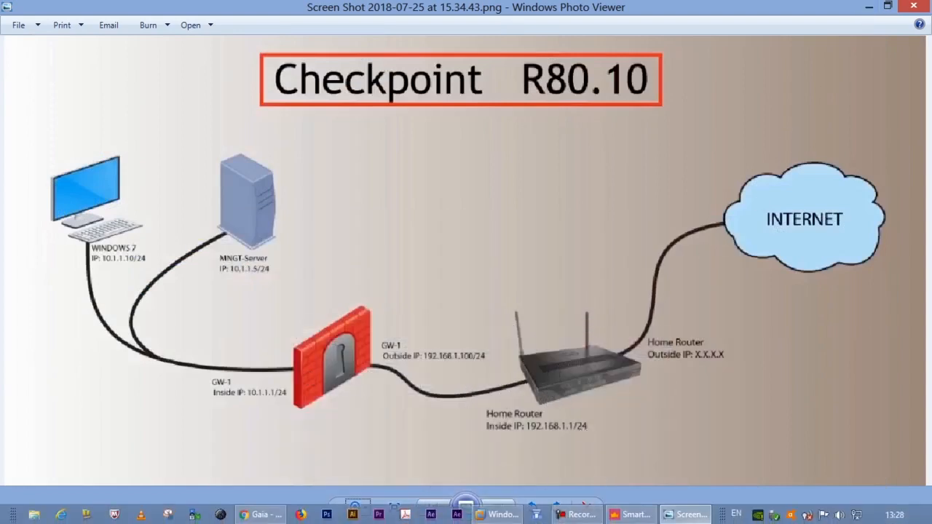
{"action": "left_click", "coordinate": [631, 514]}
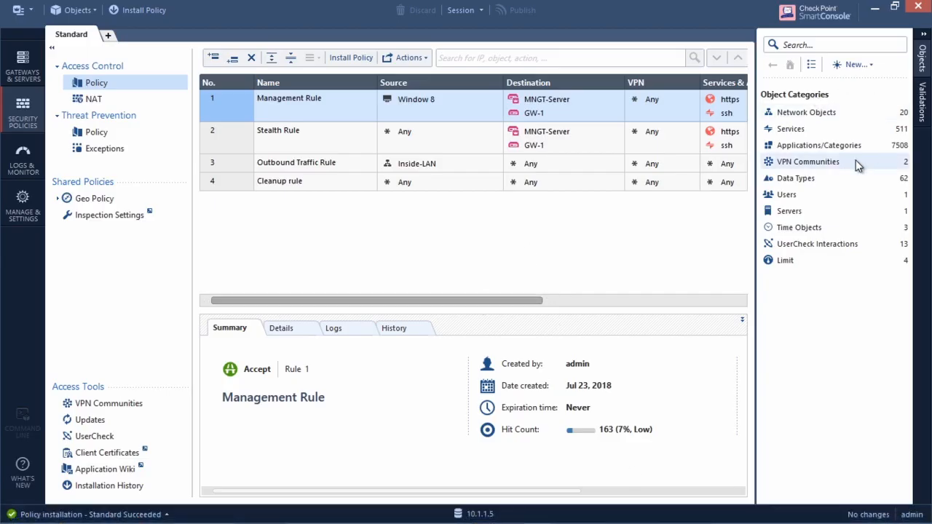
{"action": "left_click", "coordinate": [922, 57]}
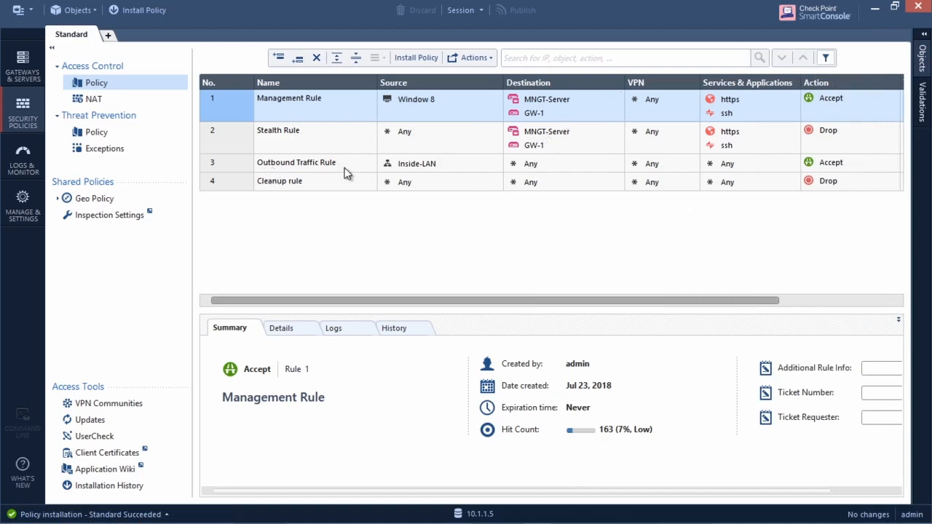
{"action": "mouse_move", "coordinate": [421, 169]}
{"action": "left_click", "coordinate": [138, 10]}
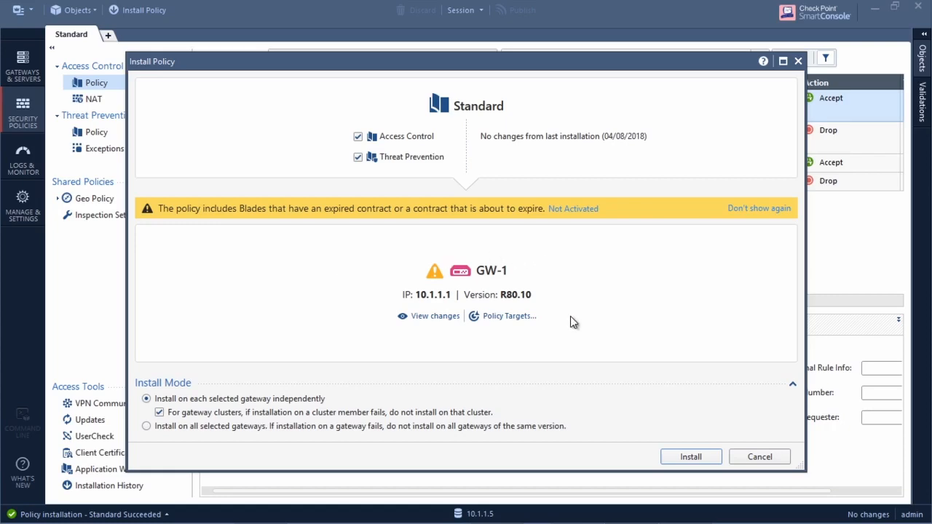
{"action": "left_click", "coordinate": [681, 456]}
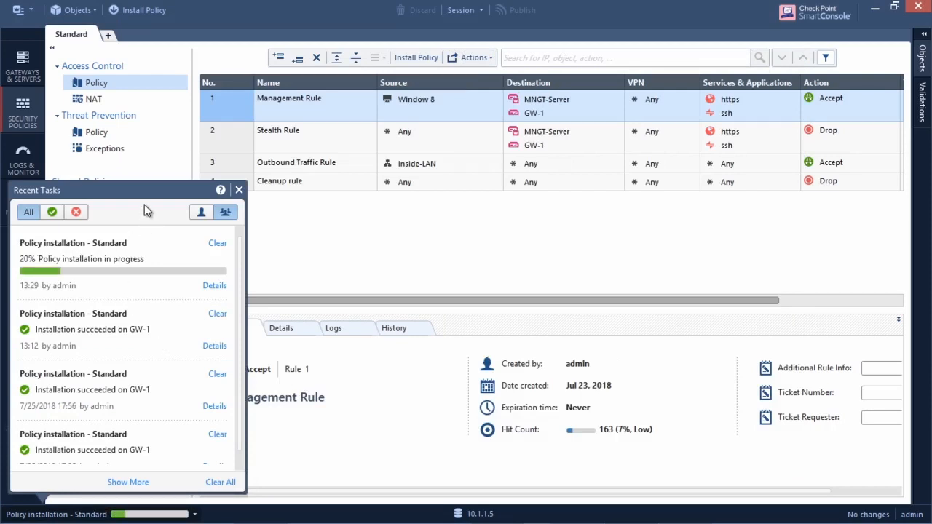
Step: Check the Standard policy installation on GW-1 in the recent tasks, then close the task list and minimize SmartConsole
{"action": "left_click", "coordinate": [144, 515]}
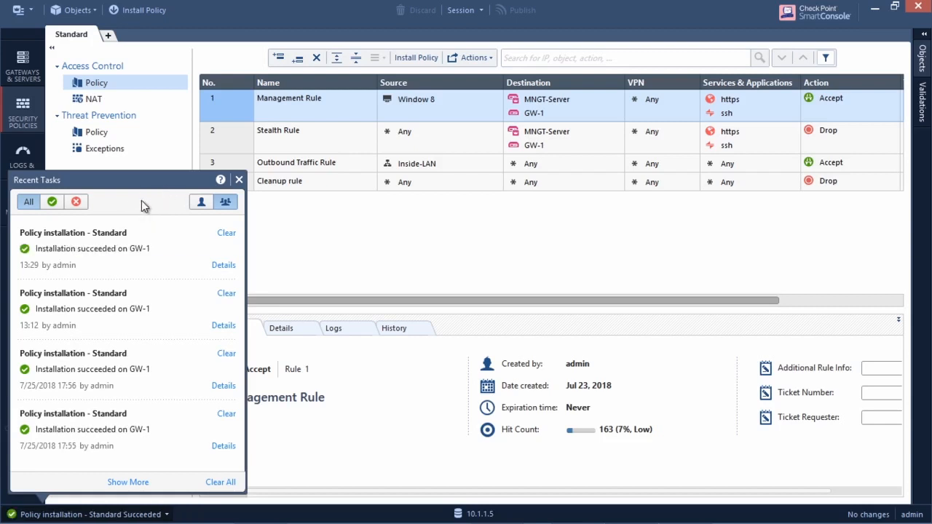
{"action": "left_click", "coordinate": [238, 180]}
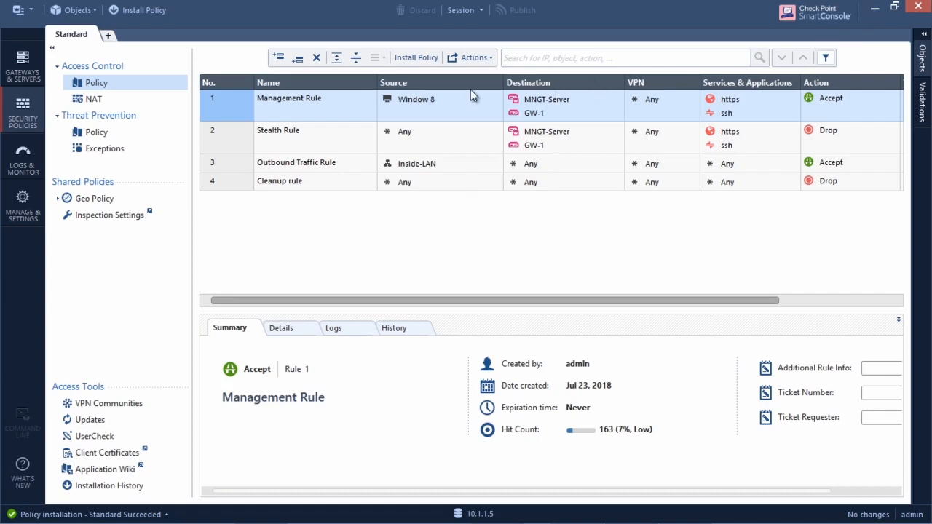
{"action": "left_click", "coordinate": [872, 8]}
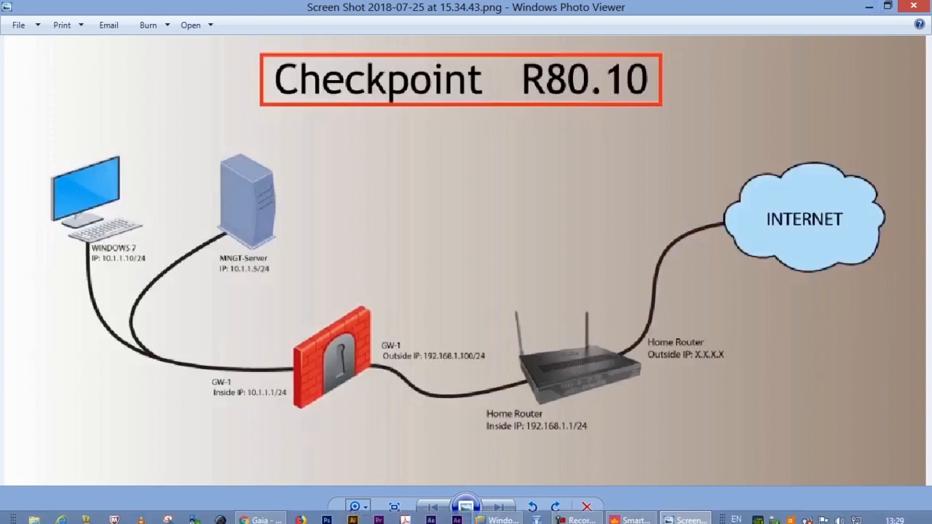
{"action": "mouse_move", "coordinate": [639, 519]}
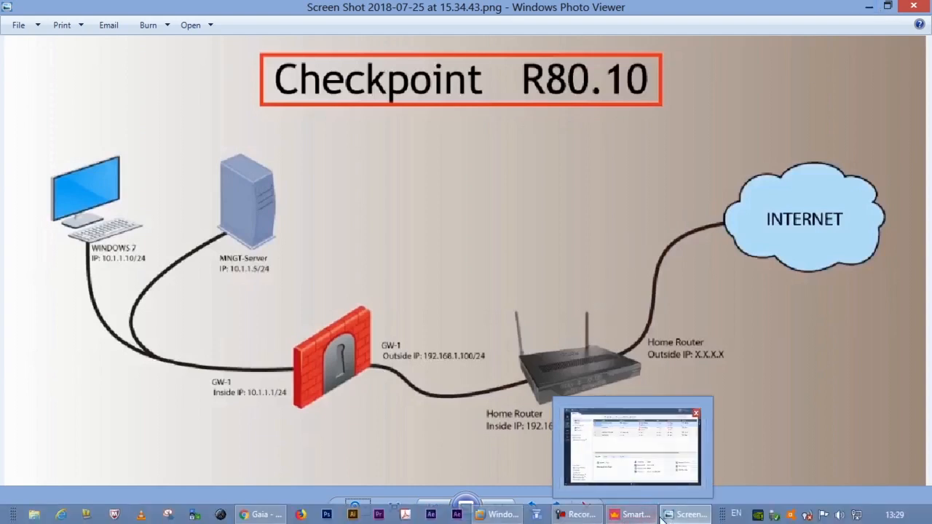
{"action": "left_click", "coordinate": [501, 515]}
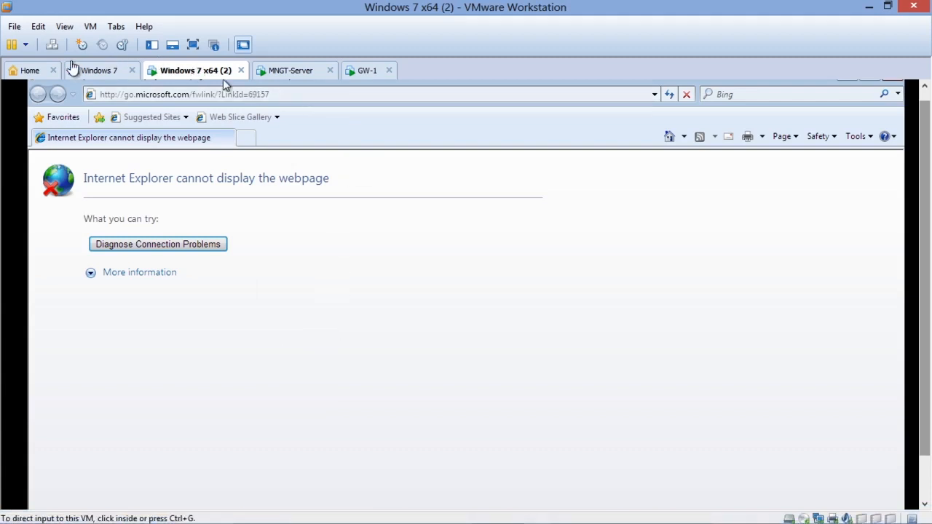
{"action": "left_click", "coordinate": [88, 73]}
{"action": "double_click", "coordinate": [54, 247]}
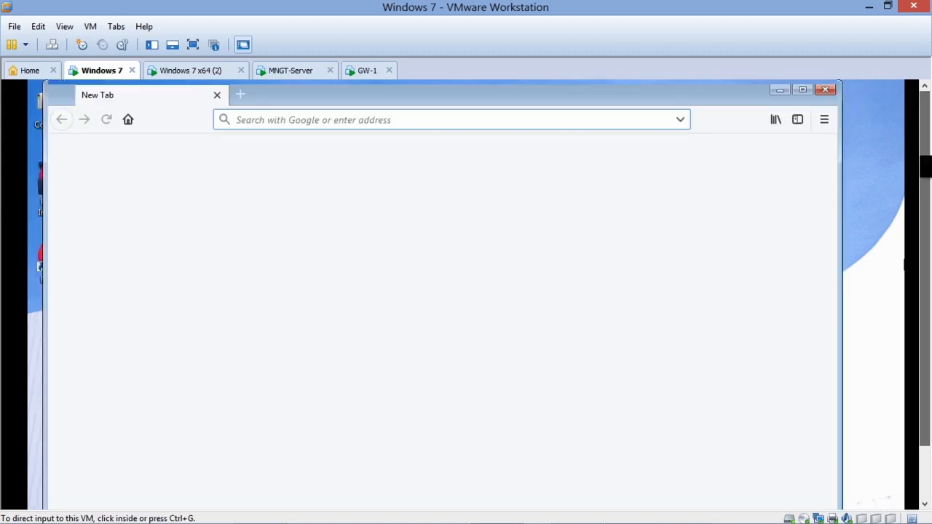
{"action": "left_click", "coordinate": [633, 229]}
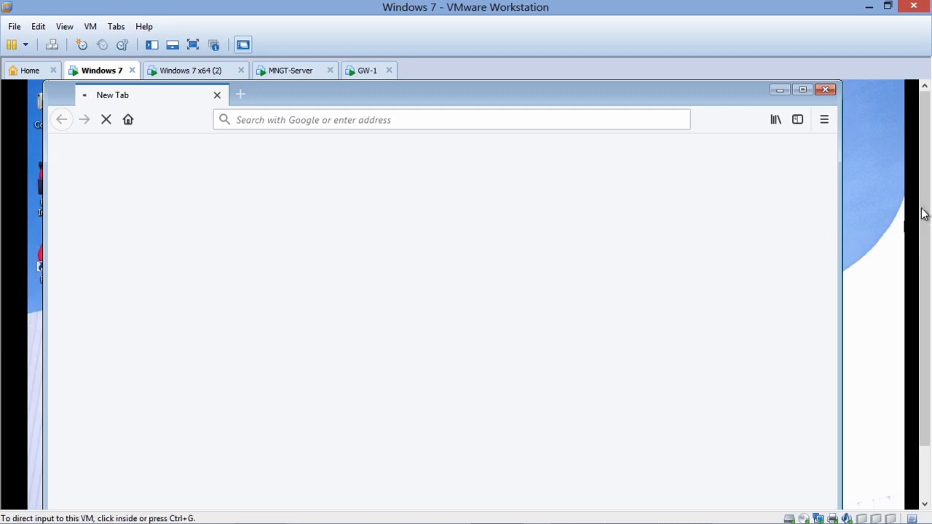
{"action": "left_click_drag", "start_coordinate": [925, 205], "coordinate": [917, 307]}
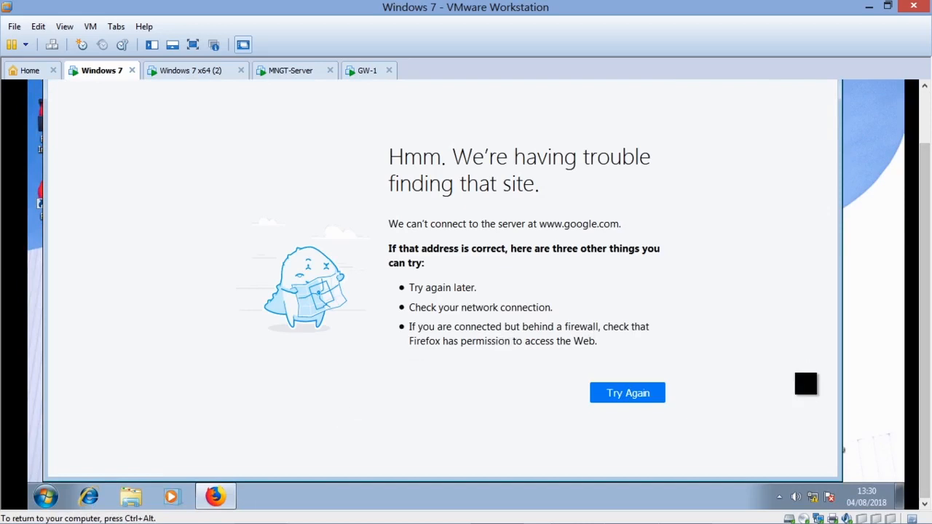
{"action": "left_click_drag", "start_coordinate": [922, 303], "coordinate": [919, 234]}
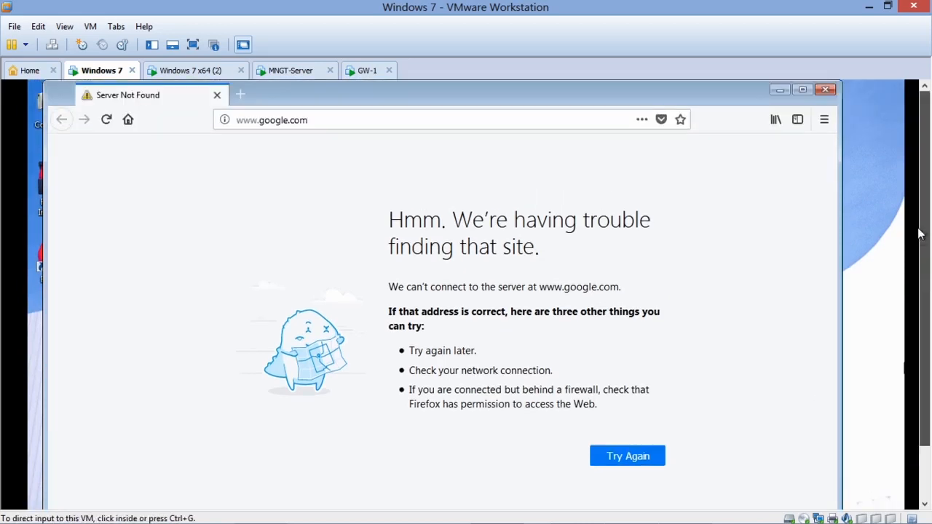
{"action": "left_click", "coordinate": [825, 90]}
{"action": "left_click", "coordinate": [868, 8]}
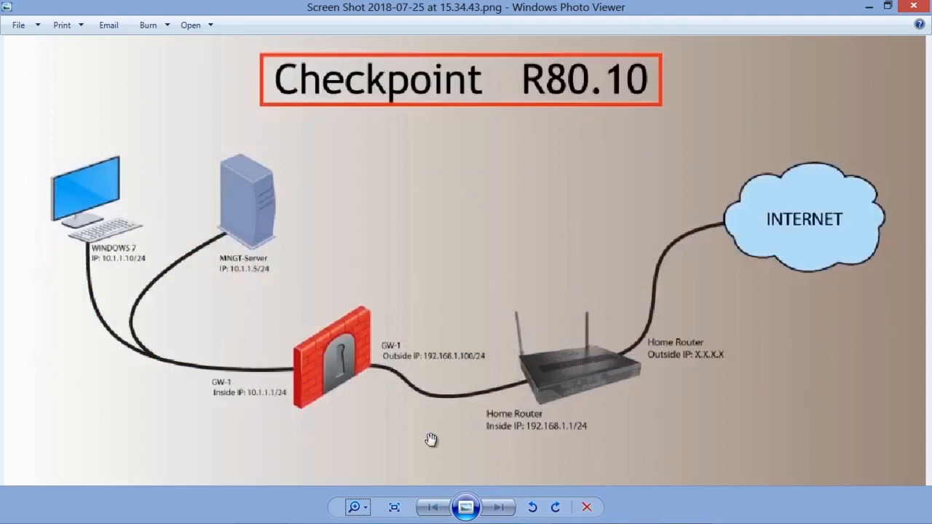
Step: Return to the Windows 7 virtual machine, open a command prompt and ping the gateway's inside address 10.1.1.1
{"action": "mouse_move", "coordinate": [562, 517]}
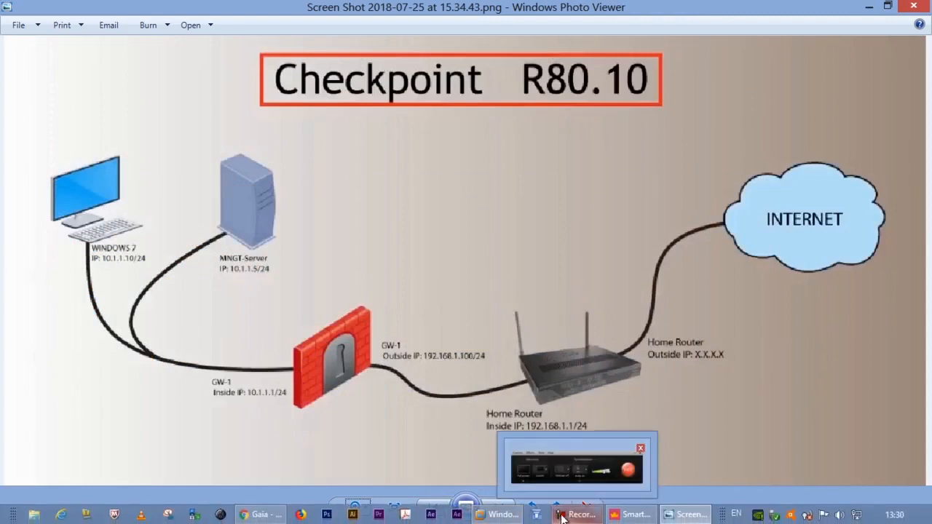
{"action": "mouse_move", "coordinate": [498, 514]}
{"action": "left_click", "coordinate": [362, 435]}
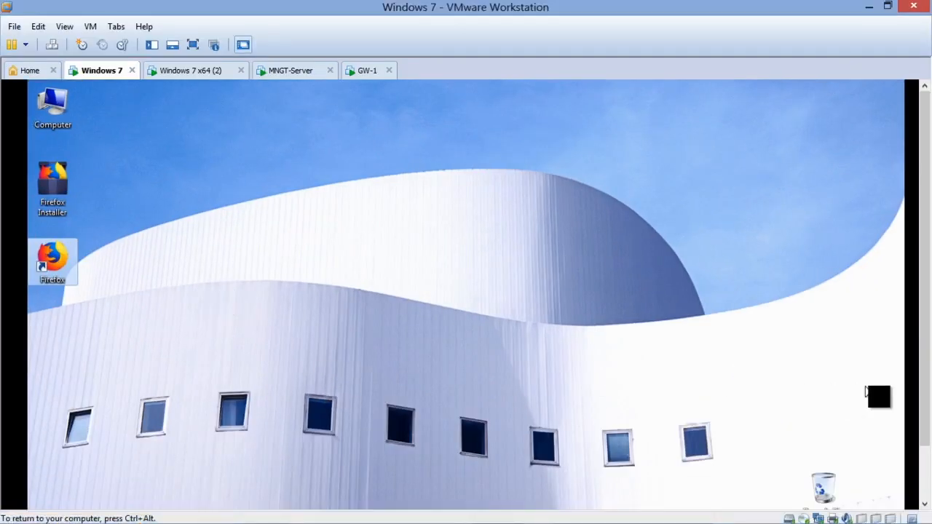
{"action": "left_click_drag", "start_coordinate": [925, 370], "coordinate": [924, 445]}
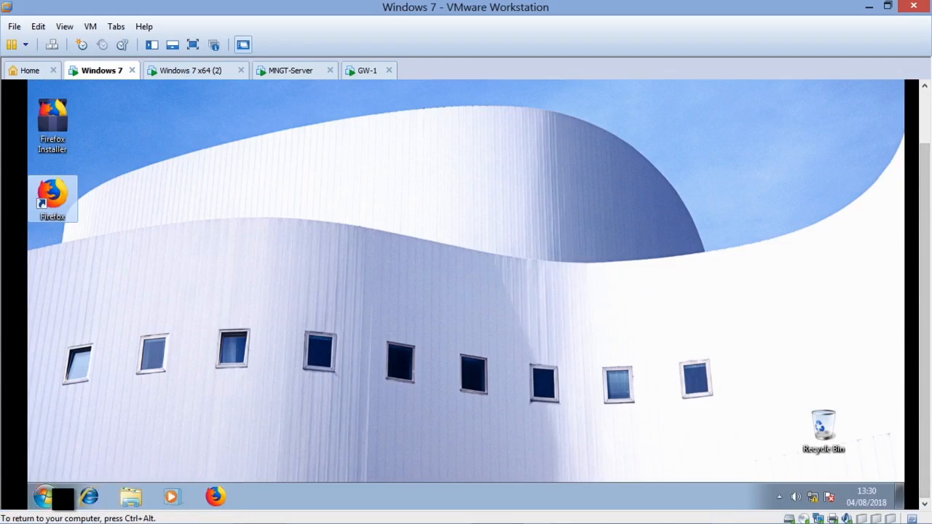
{"action": "right_click", "coordinate": [44, 496]}
{"action": "left_click", "coordinate": [88, 451]}
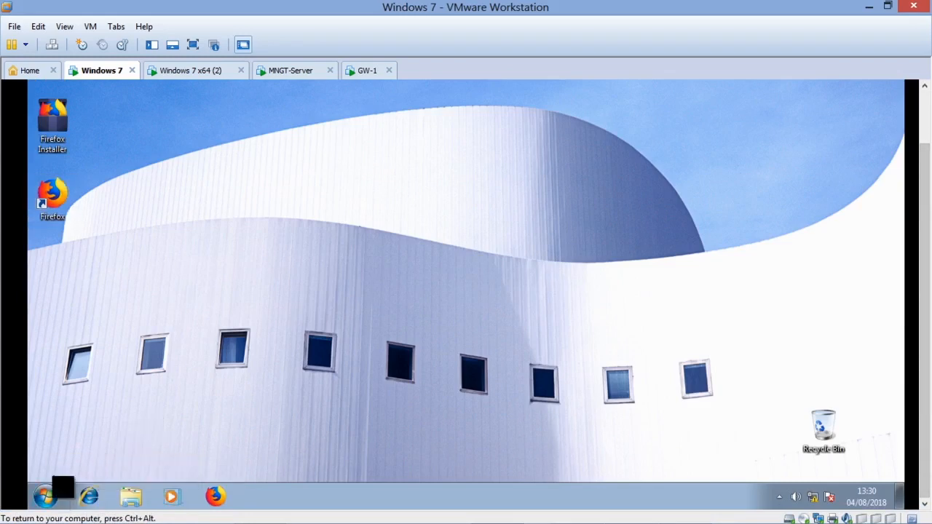
{"action": "left_click", "coordinate": [45, 496]}
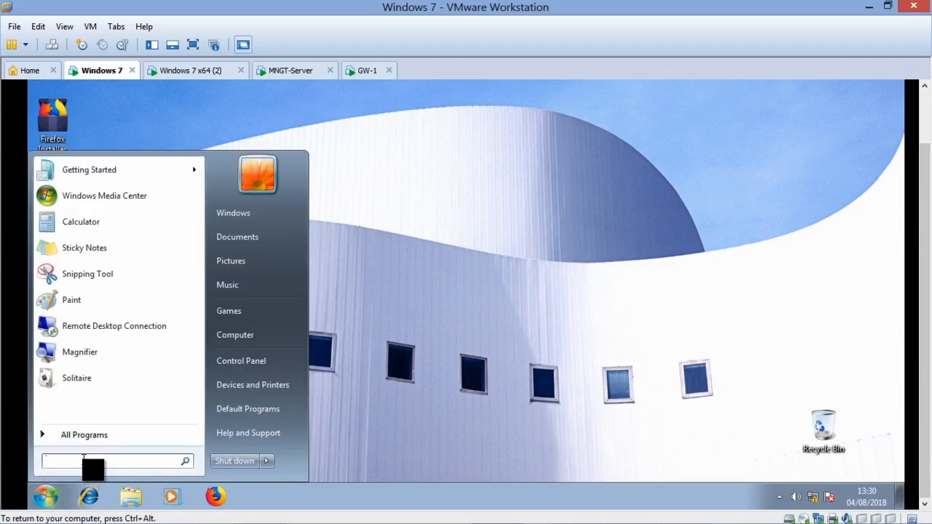
{"action": "type", "text": "cmd"}
{"action": "key", "text": "Return"}
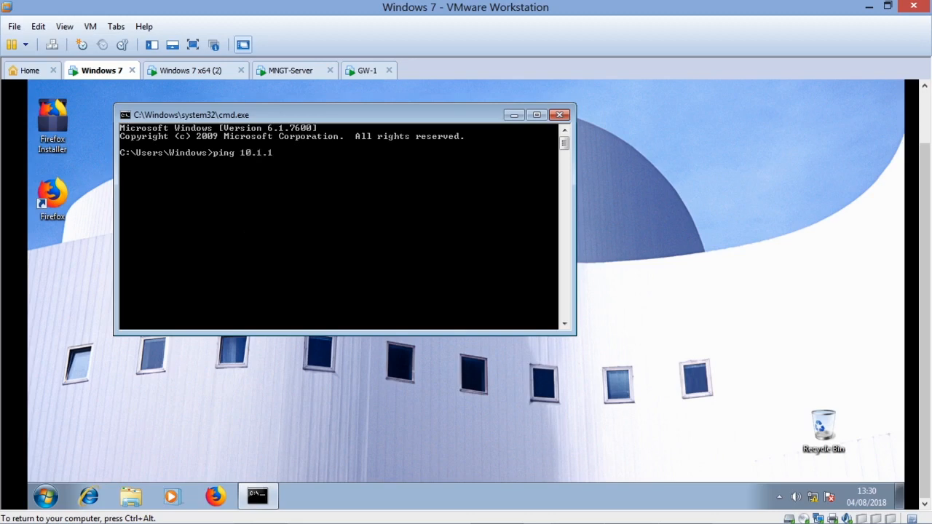
{"action": "key", "text": "Return"}
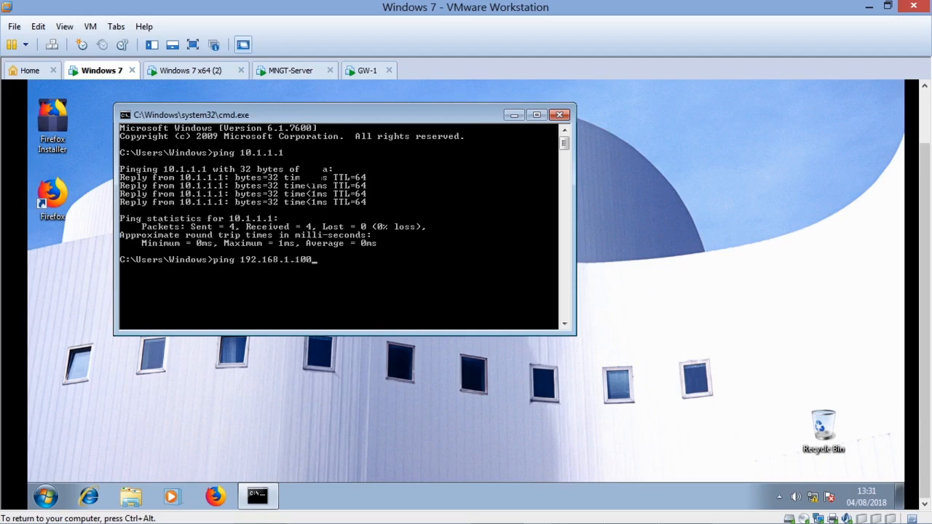
Step: Ping 192.168.1.100 and compare the address with the network diagram in Photo Viewer, then return to the Windows 7 command prompt
{"action": "key", "text": "Return"}
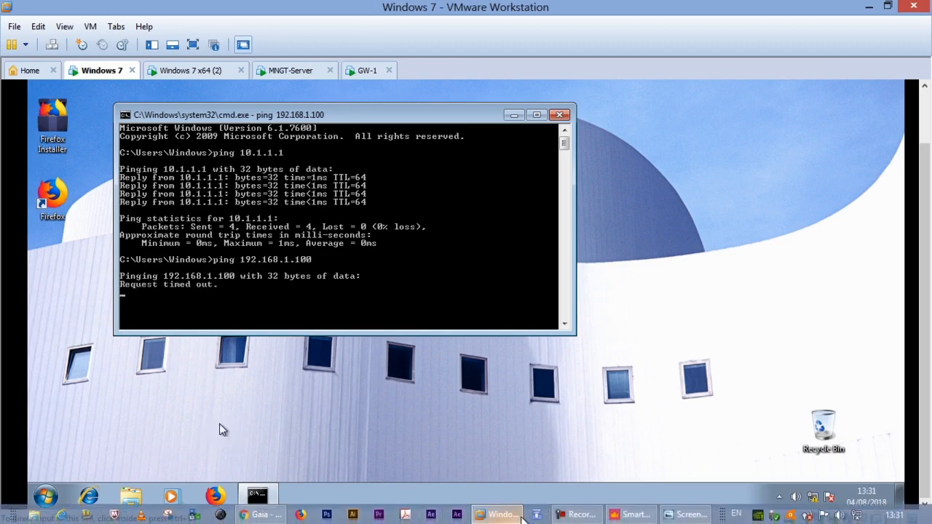
{"action": "left_click", "coordinate": [687, 515]}
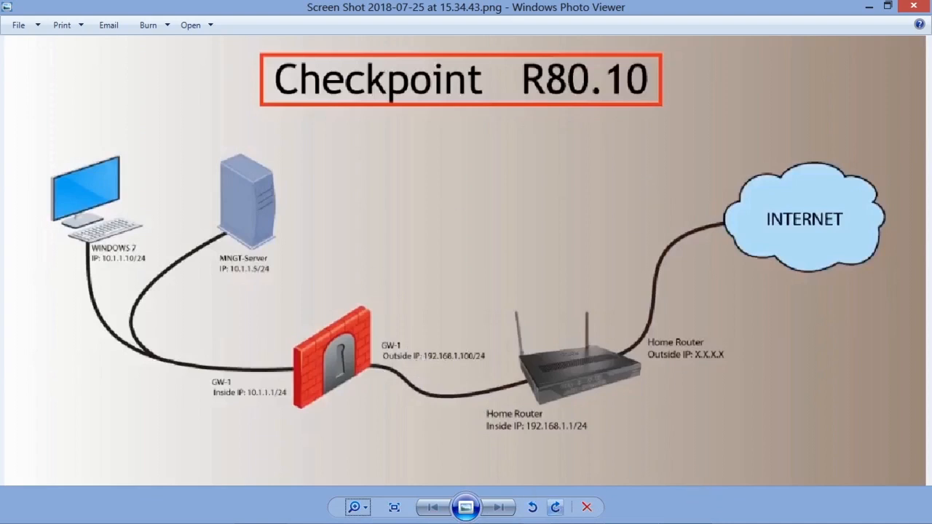
{"action": "mouse_move", "coordinate": [669, 518]}
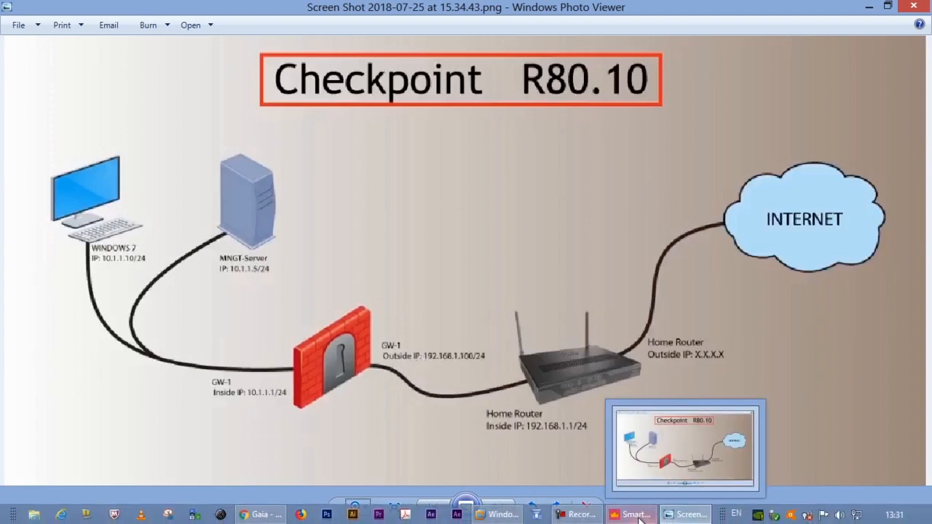
{"action": "mouse_move", "coordinate": [639, 518]}
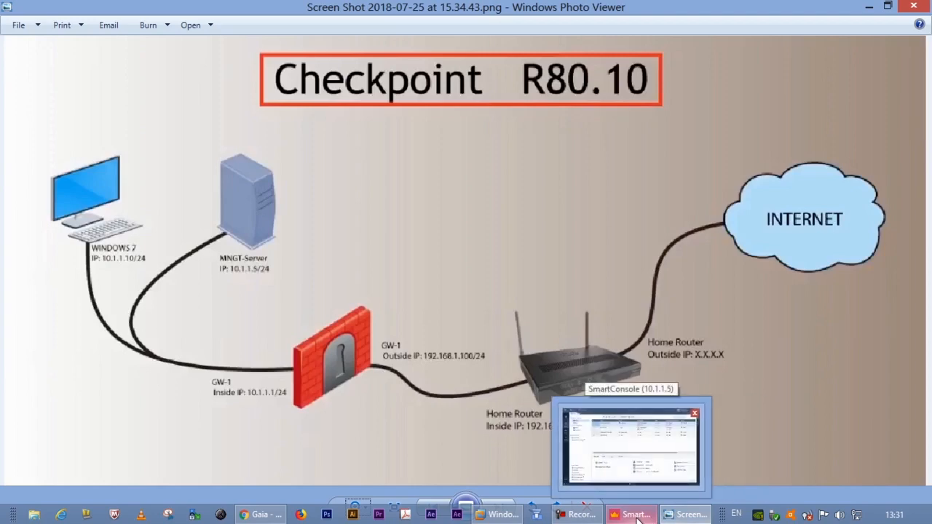
{"action": "mouse_move", "coordinate": [356, 503]}
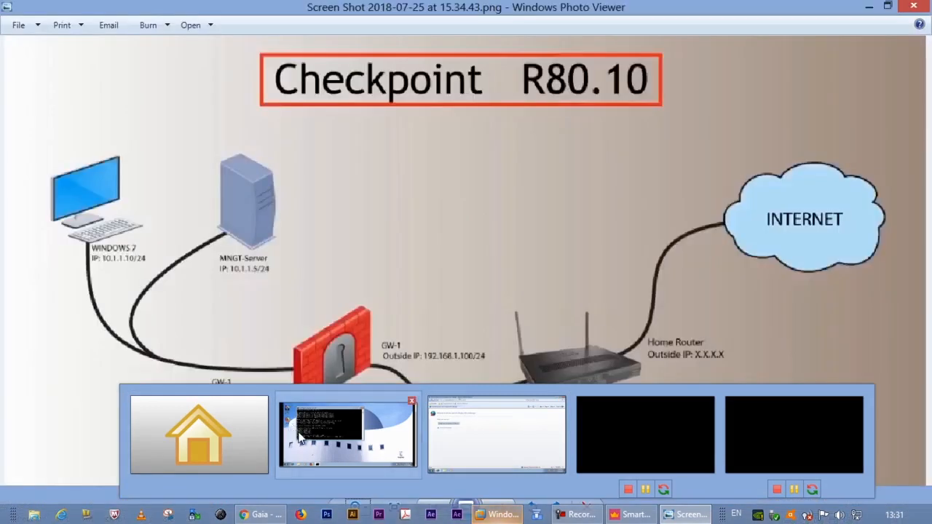
{"action": "left_click", "coordinate": [291, 425]}
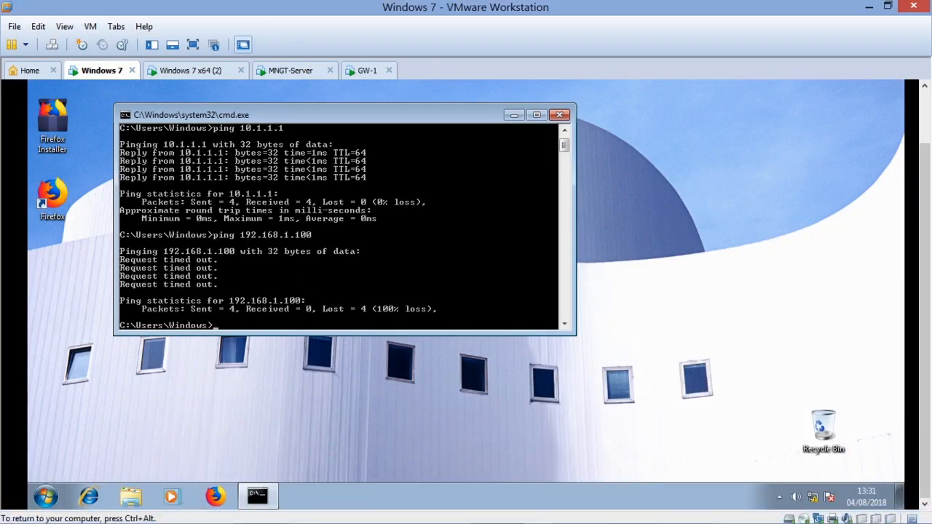
Step: Add blank prompt lines and repeat the ping to the gateway's outside address 192.168.1.100
{"action": "key", "text": "Return"}
{"action": "key", "text": "Return"}
{"action": "key", "text": "Return"}
{"action": "key", "text": "Up"}
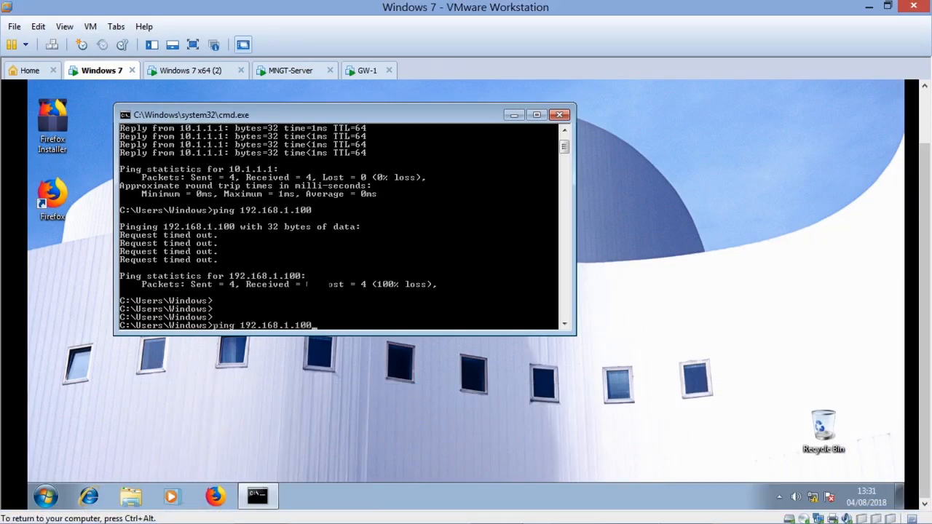
{"action": "key", "text": "Return"}
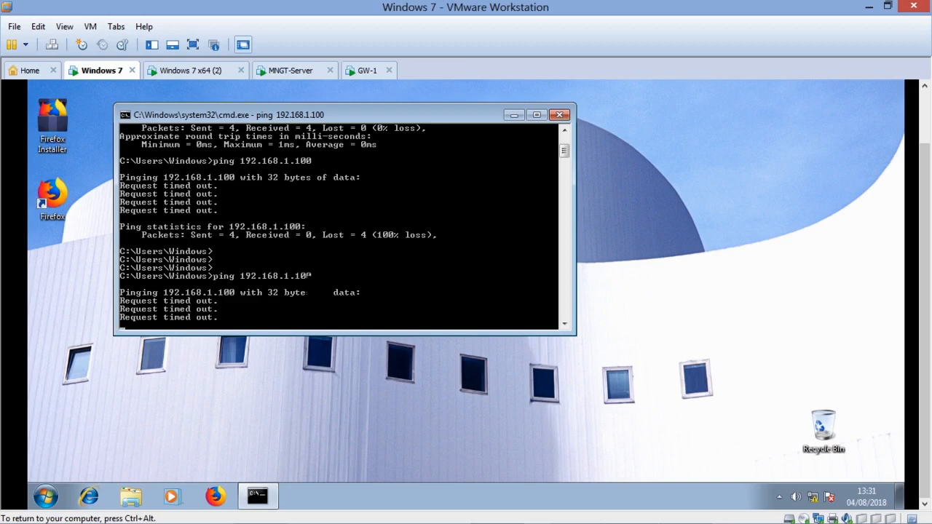
Step: Ping the home router's inside address 192.168.1.1 and release input from the virtual machine
{"action": "key", "text": "Up"}
{"action": "key", "text": "BackSpace"}
{"action": "key", "text": "BackSpace"}
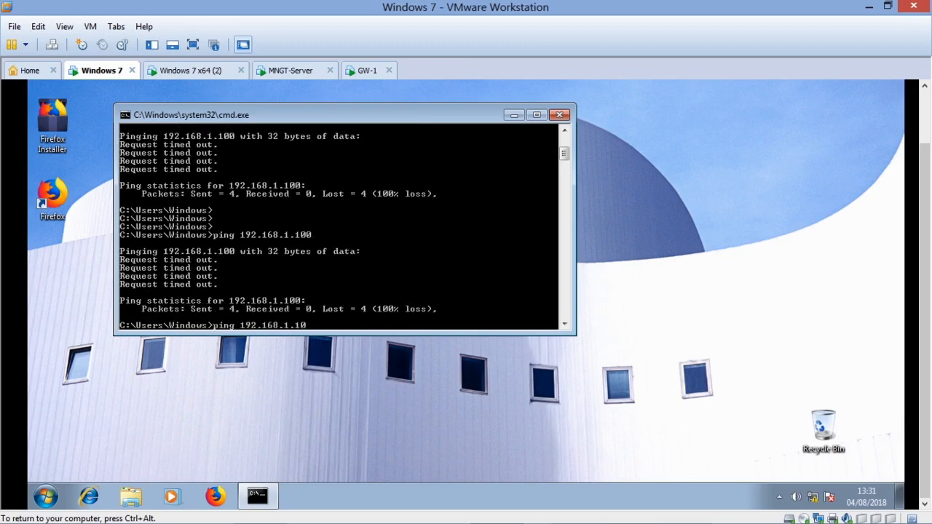
{"action": "key", "text": "Return"}
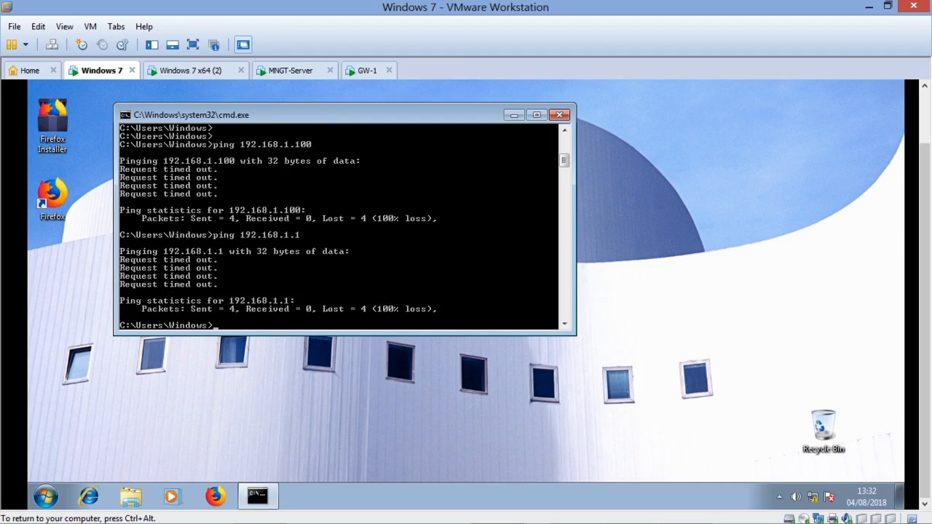
{"action": "key", "text": "ctrl+alt"}
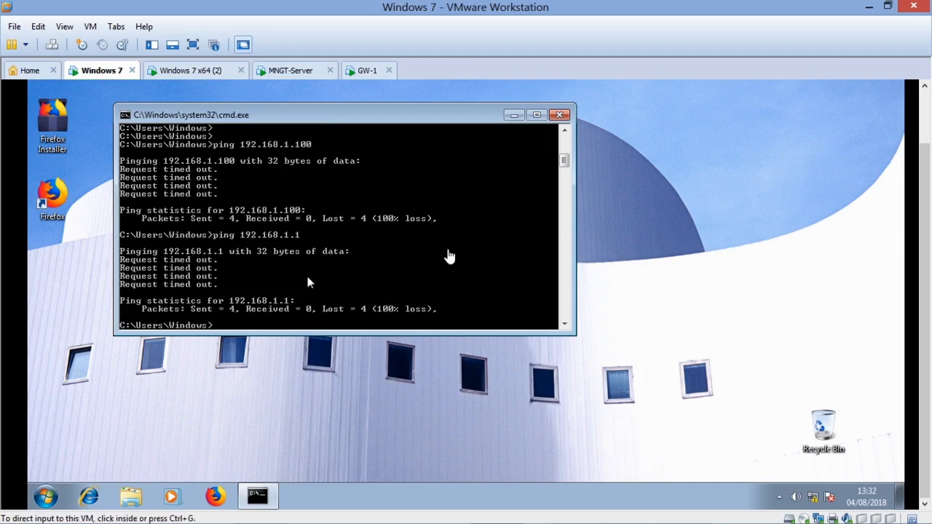
Step: Switch to the GW-1 virtual machine and log in to its console as admin with the account password
{"action": "left_click", "coordinate": [362, 70]}
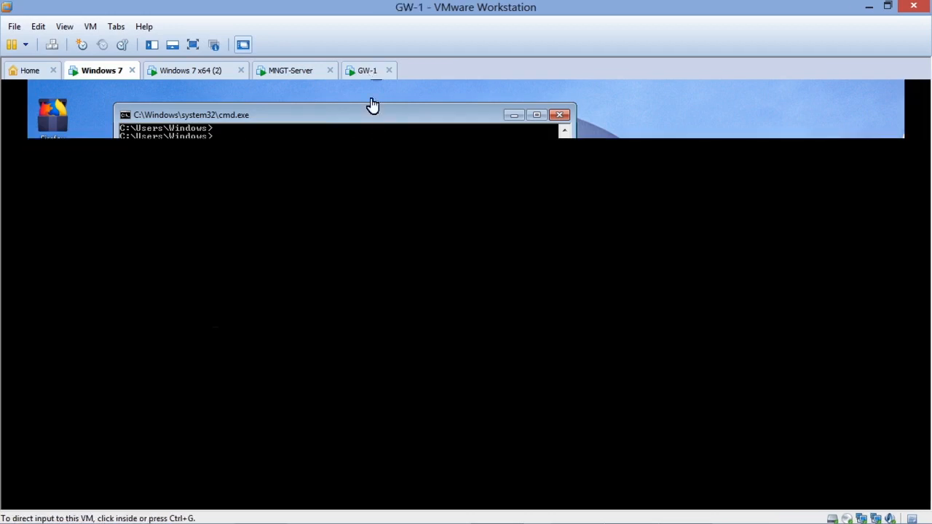
{"action": "left_click", "coordinate": [372, 105]}
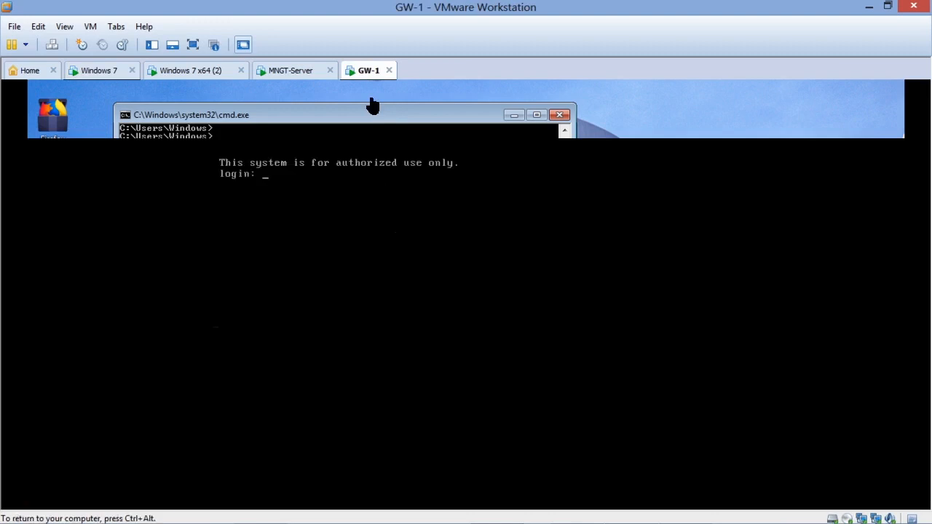
{"action": "type", "text": "admin"}
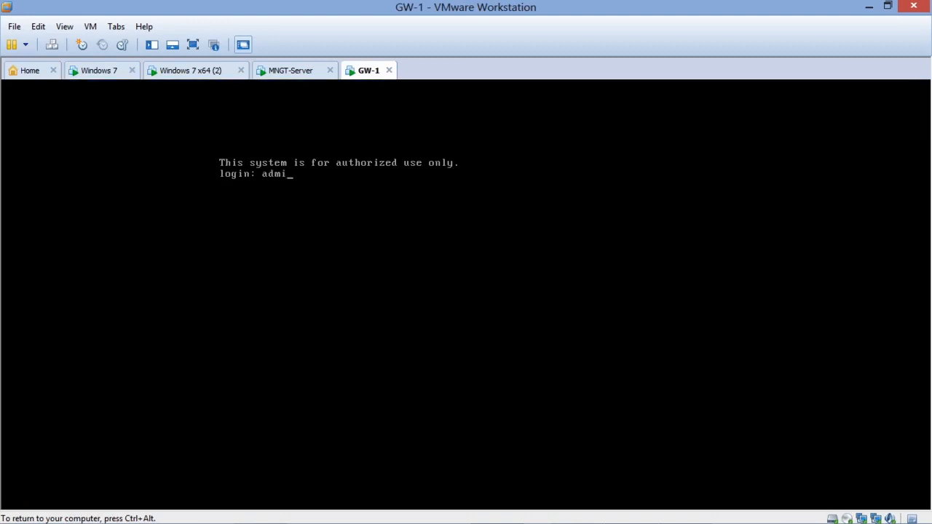
{"action": "key", "text": "Return"}
{"action": "key", "text": "Return"}
Step: Display the eth0 interface configuration on GW-1 with show interface eth0, then release input from the virtual machine
{"action": "type", "text": "sho"}
{"action": "key", "text": "Tab"}
{"action": "type", "text": "in"}
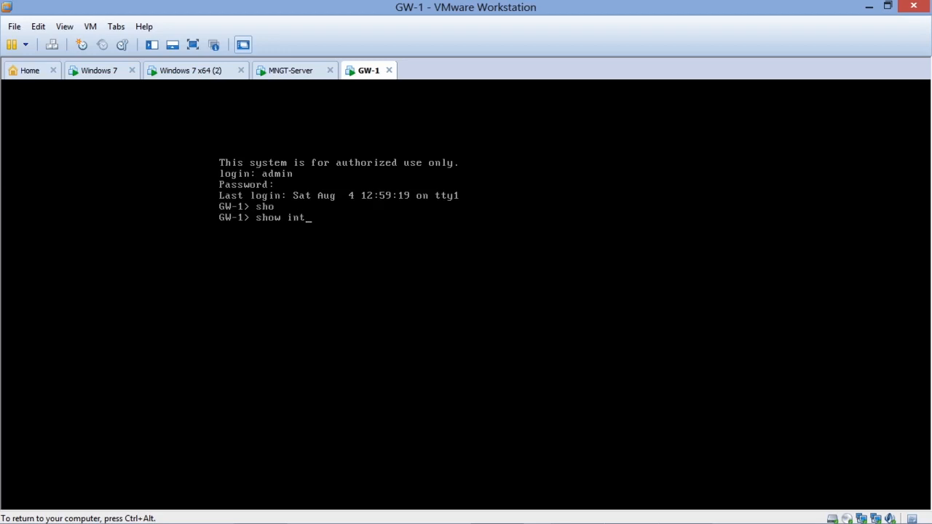
{"action": "type", "text": "t"}
{"action": "key", "text": "Tab"}
{"action": "type", "text": "eth0"}
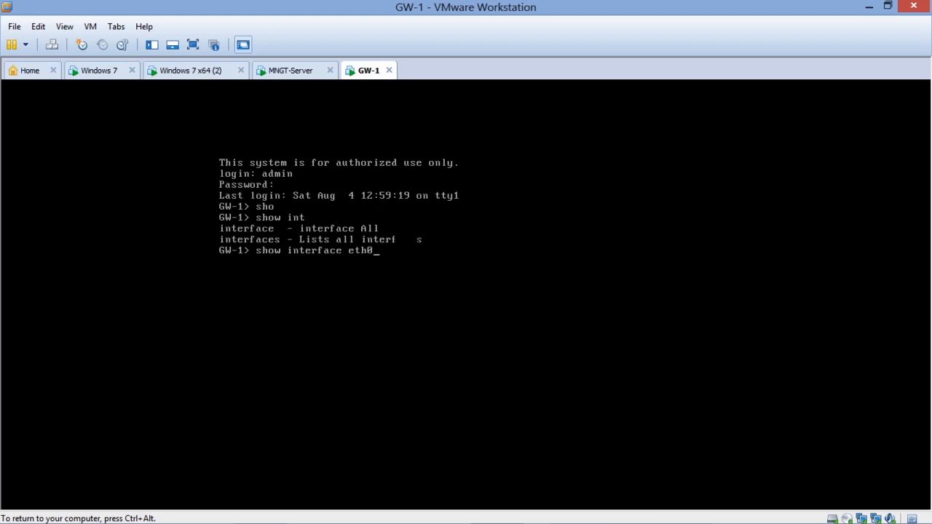
{"action": "key", "text": "Return"}
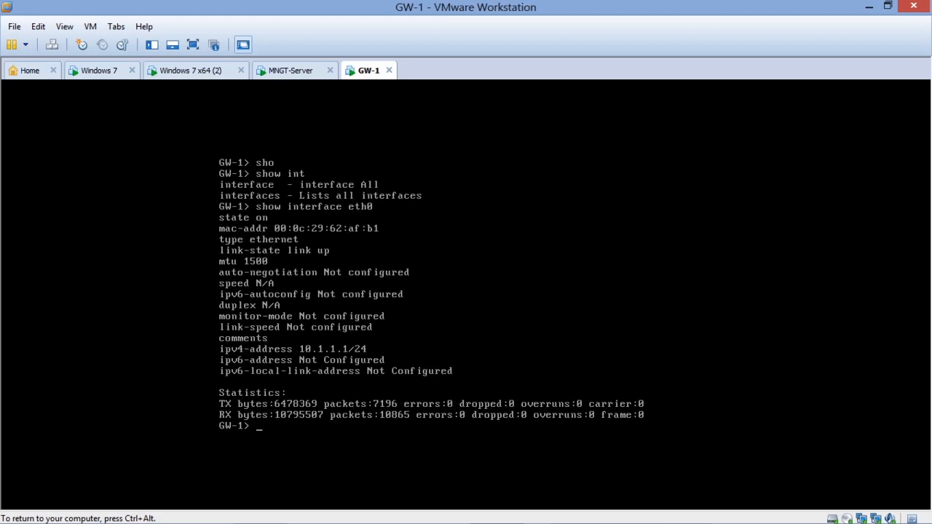
{"action": "key", "text": "ctrl+alt"}
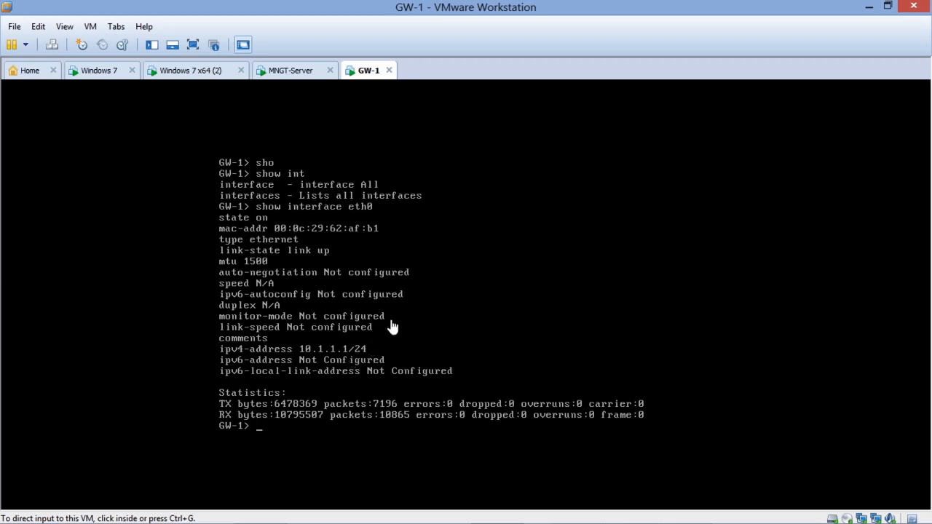
Step: Display the eth1 interface configuration on GW-1 with show interface eth1, then release input from the virtual machine
{"action": "left_click", "coordinate": [377, 360]}
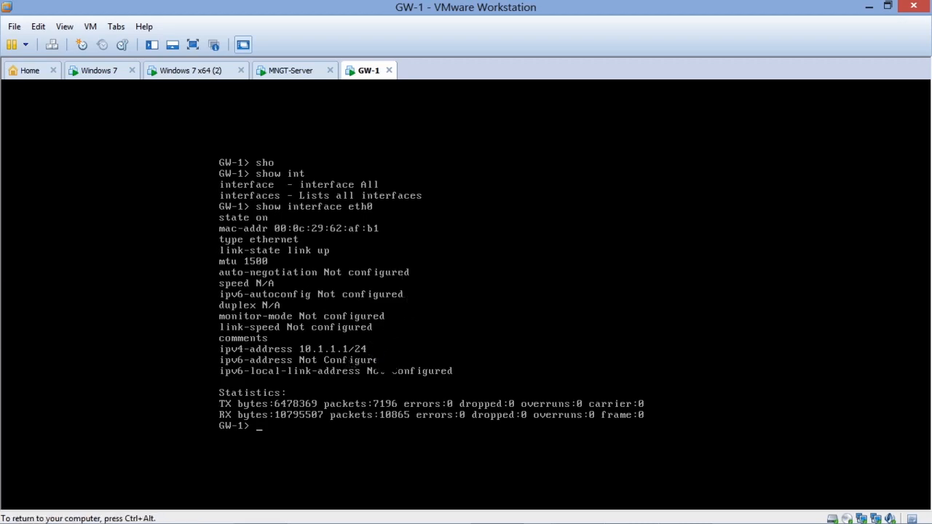
{"action": "key", "text": "Up"}
{"action": "key", "text": "BackSpace"}
{"action": "type", "text": "1"}
{"action": "key", "text": "Return"}
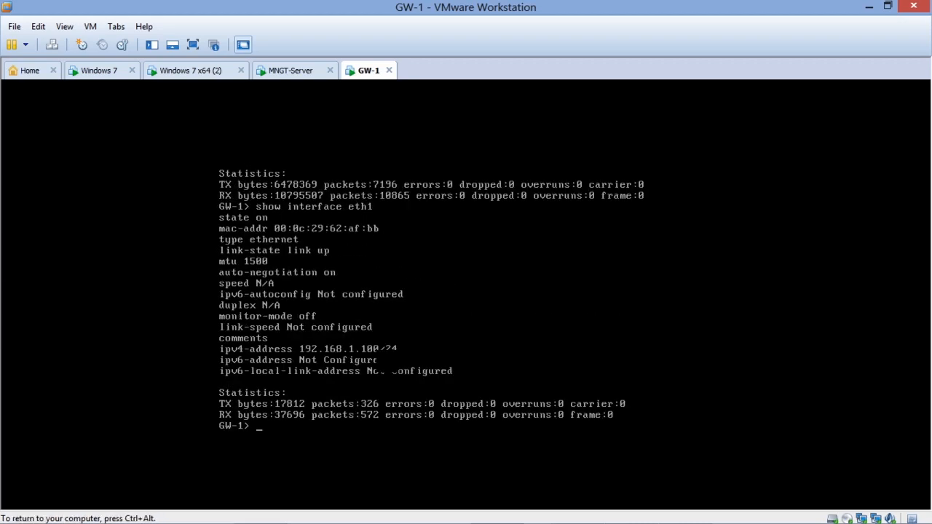
{"action": "key", "text": "ctrl+alt"}
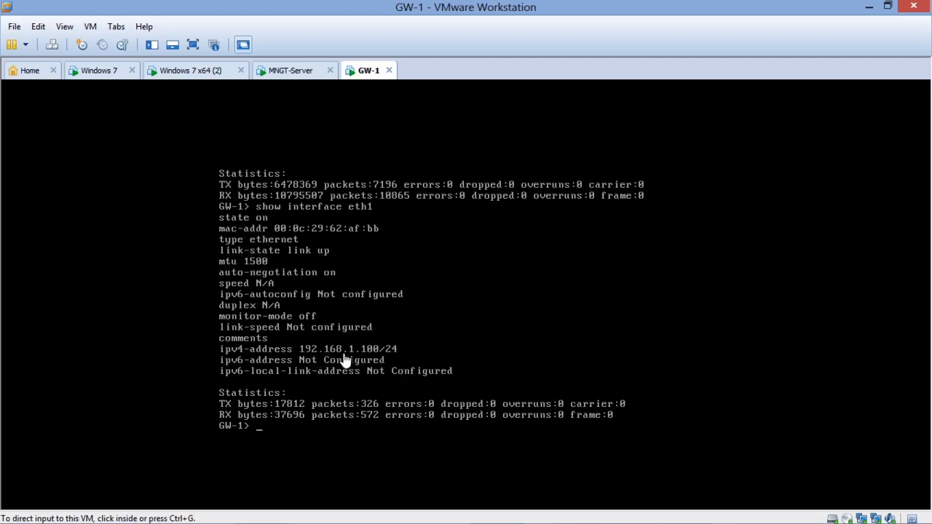
{"action": "left_click", "coordinate": [412, 324]}
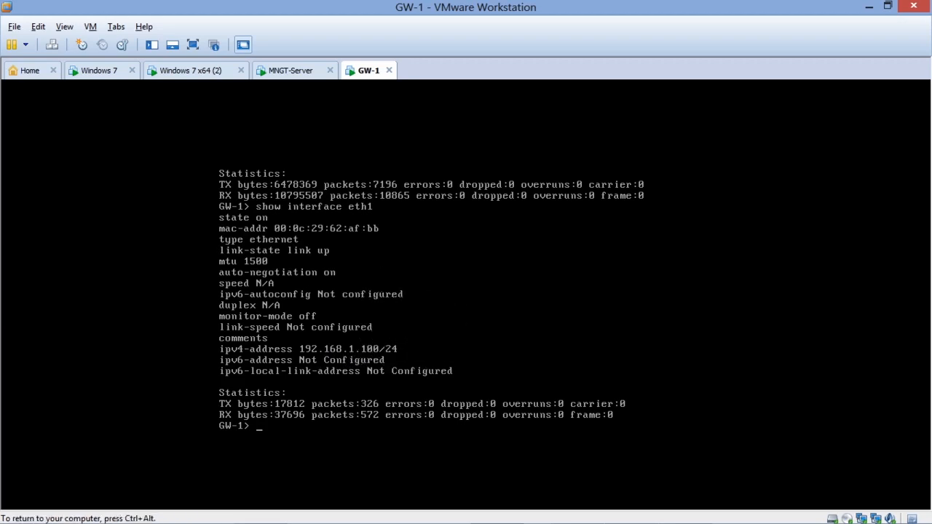
{"action": "key", "text": "Return"}
{"action": "key", "text": "Return"}
{"action": "key", "text": "Return"}
{"action": "type", "text": "ping"}
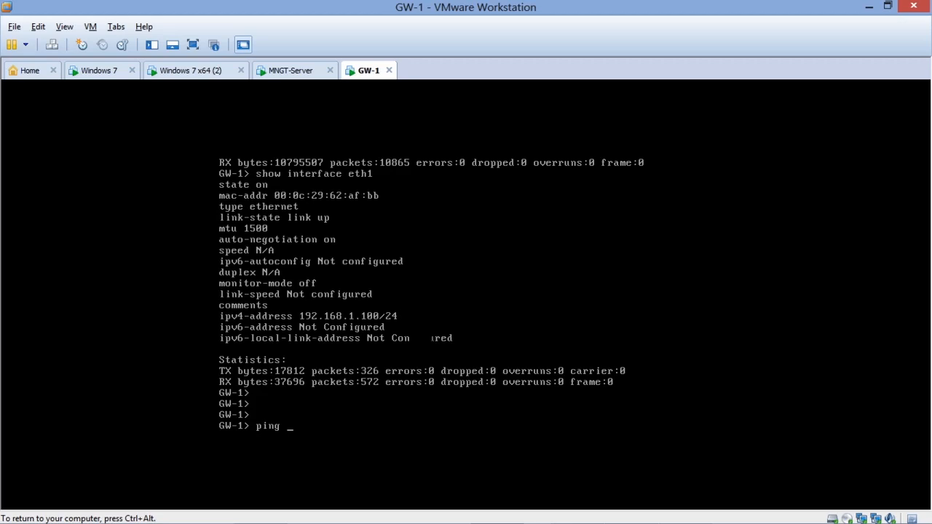
{"action": "key", "text": "ctrl+alt"}
Step: Wake the MNGT-Server console, consult the Checkpoint R80.10 network diagram in Windows Photo Viewer, and return to VMware Workstation
{"action": "left_click", "coordinate": [295, 71]}
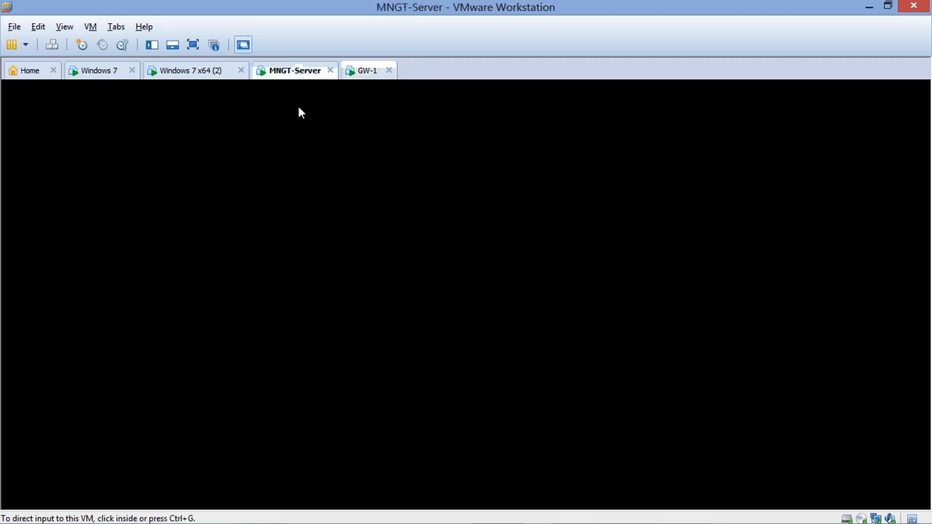
{"action": "left_click", "coordinate": [314, 242]}
{"action": "key", "text": "ctrl+alt"}
{"action": "mouse_move", "coordinate": [634, 516]}
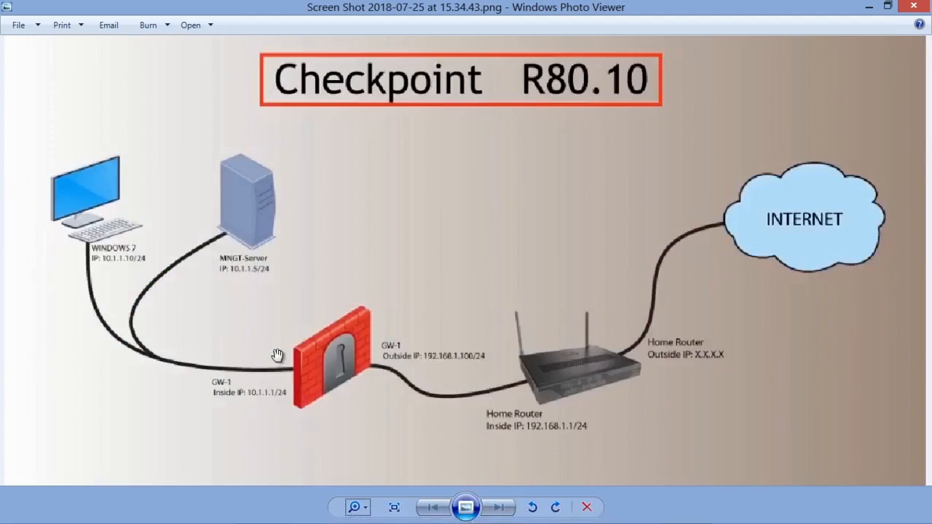
{"action": "mouse_move", "coordinate": [534, 509]}
{"action": "left_click", "coordinate": [504, 516]}
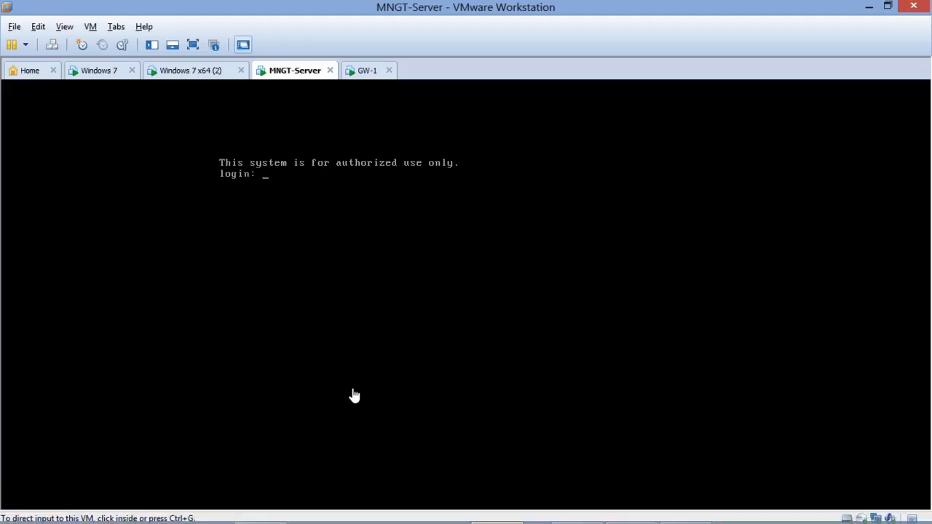
Step: Switch to the Windows 7 virtual machine and close its command prompt window
{"action": "left_click", "coordinate": [109, 71]}
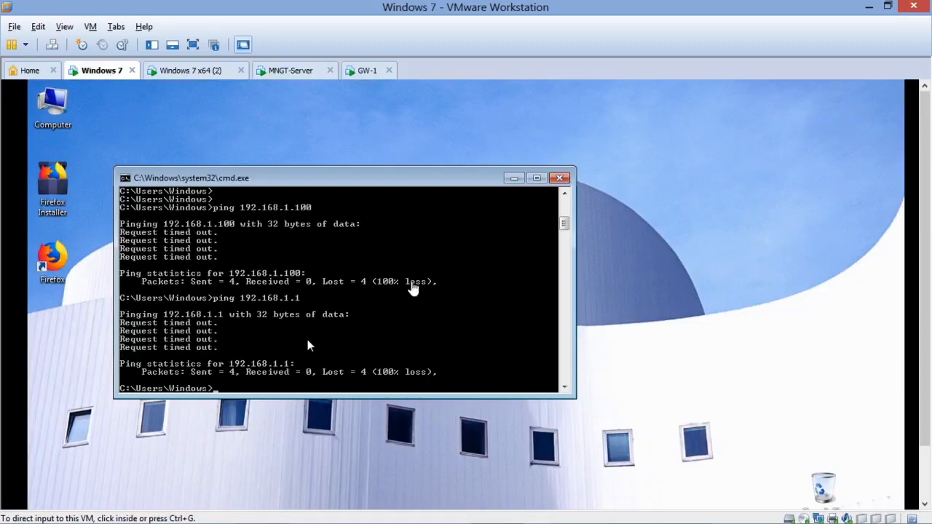
{"action": "left_click", "coordinate": [307, 340]}
{"action": "left_click", "coordinate": [559, 177]}
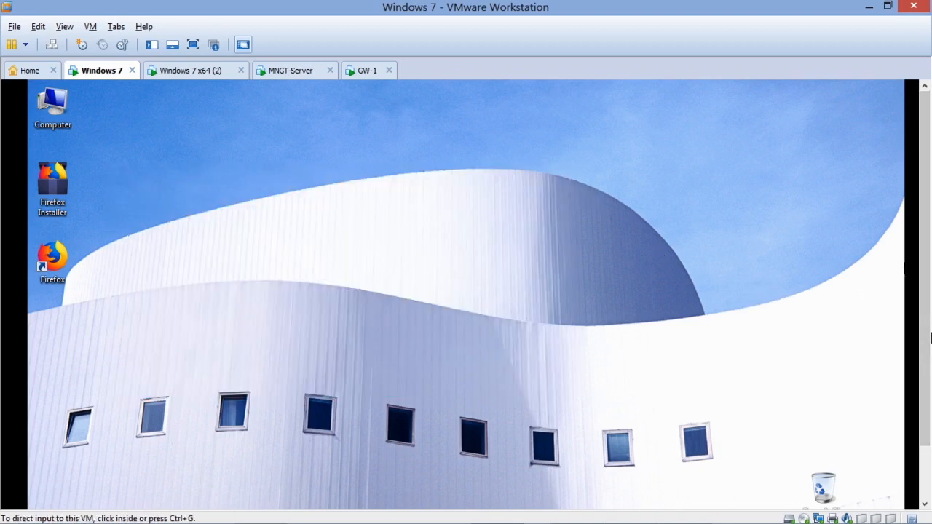
Step: Open the Local Area Connection details from the Network and Sharing Center, examine the IPv4 default gateway, and close the details
{"action": "scroll", "coordinate": [925, 291], "scroll_direction": "down", "scroll_amount": 2}
{"action": "right_click", "coordinate": [828, 503]}
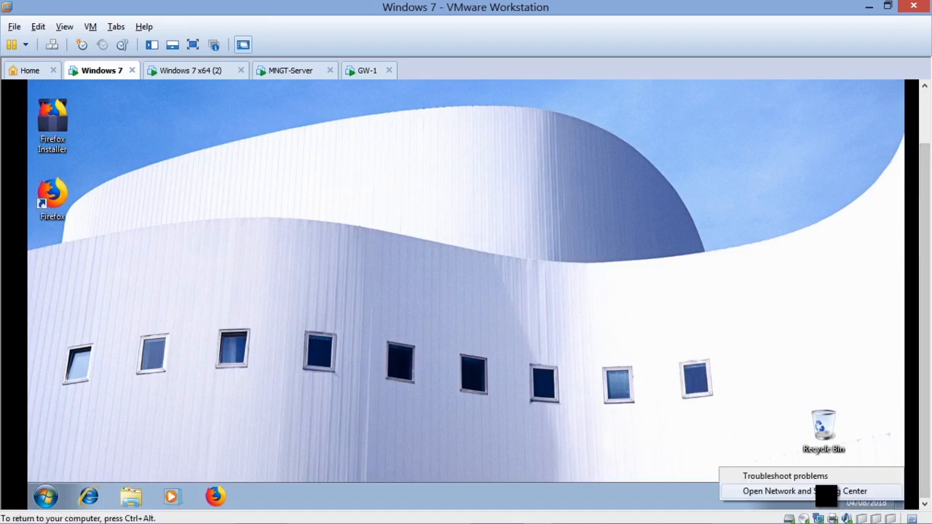
{"action": "left_click", "coordinate": [816, 491]}
{"action": "left_click", "coordinate": [624, 212]}
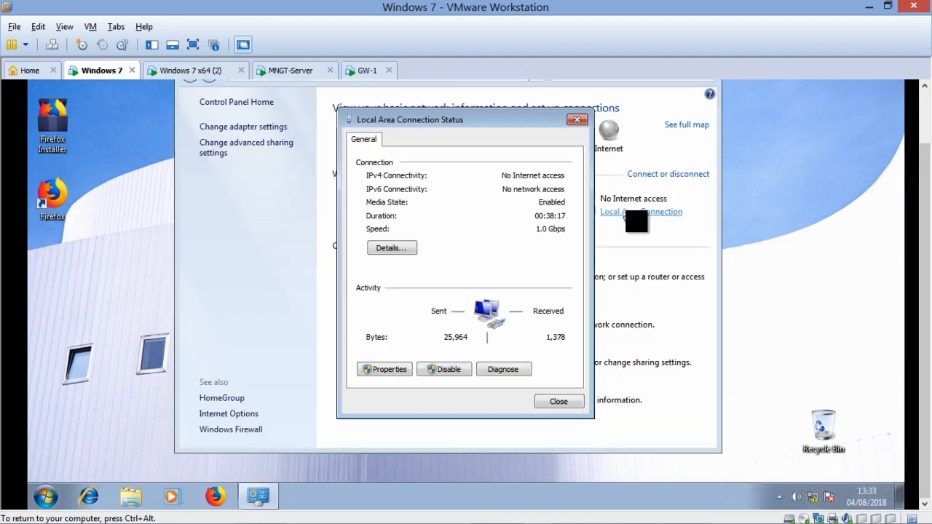
{"action": "left_click", "coordinate": [404, 248]}
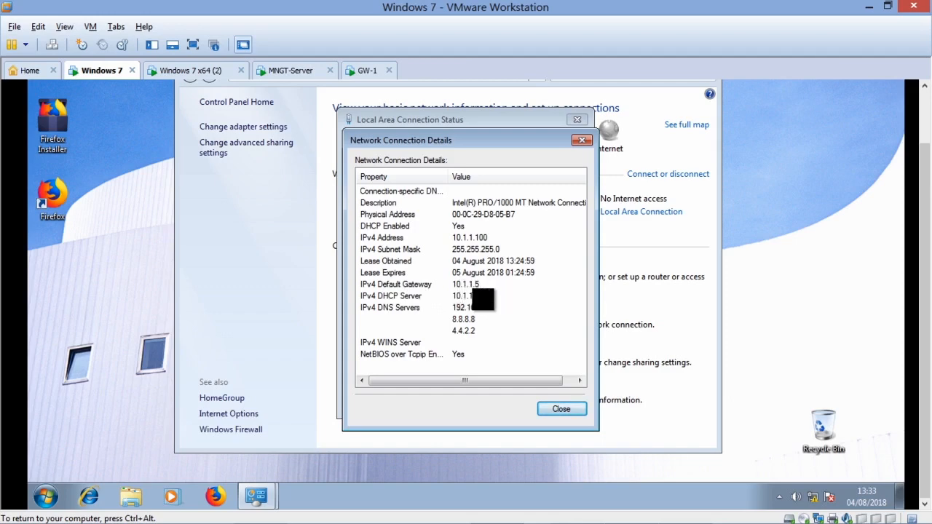
{"action": "left_click", "coordinate": [484, 284]}
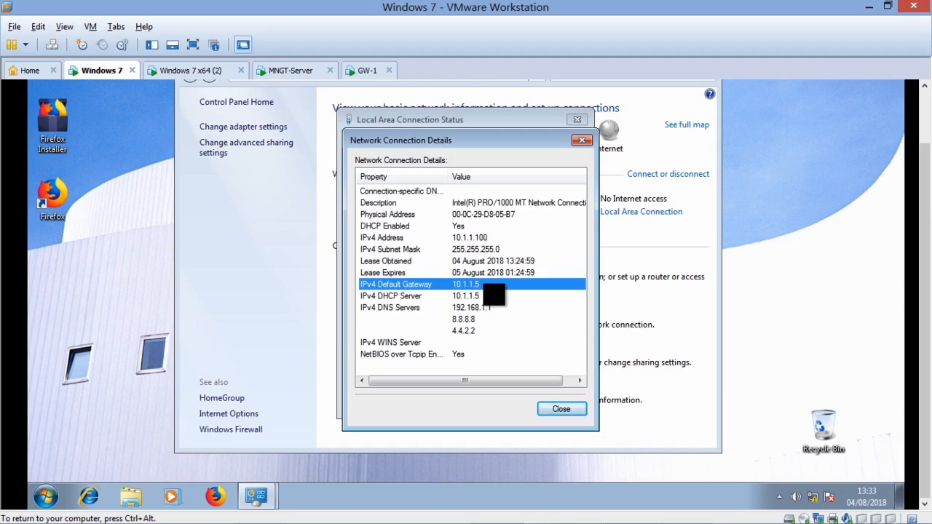
{"action": "left_click", "coordinate": [559, 408]}
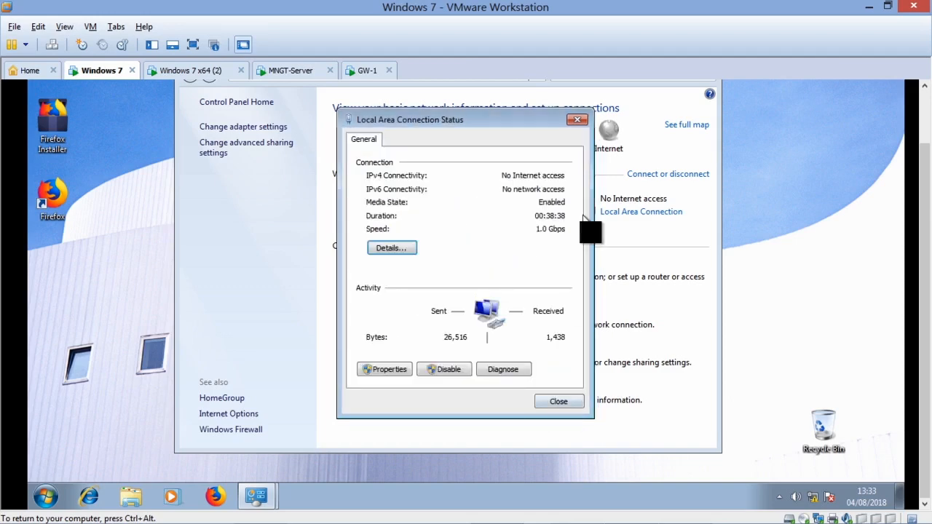
Step: Switch to the Gaia Portal in the host's browser and log in as admin with the account password
{"action": "mouse_move", "coordinate": [575, 519]}
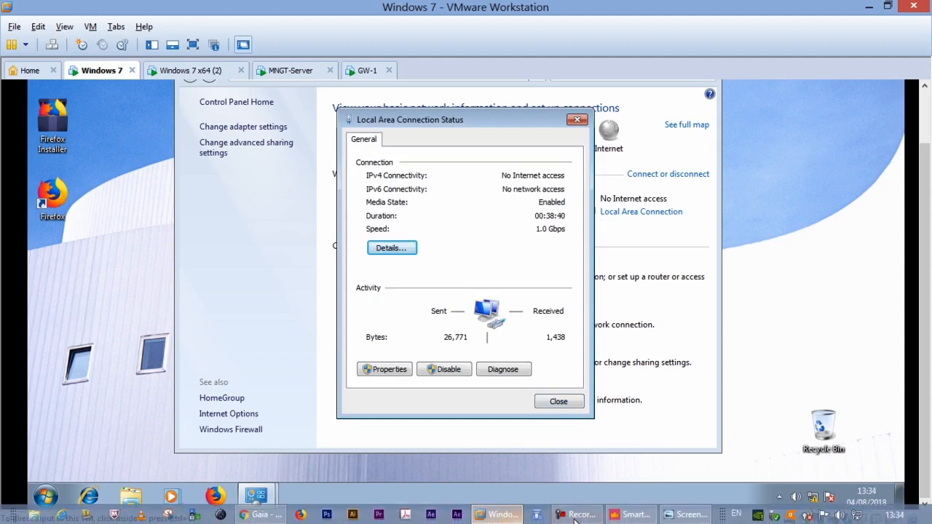
{"action": "left_click", "coordinate": [261, 514]}
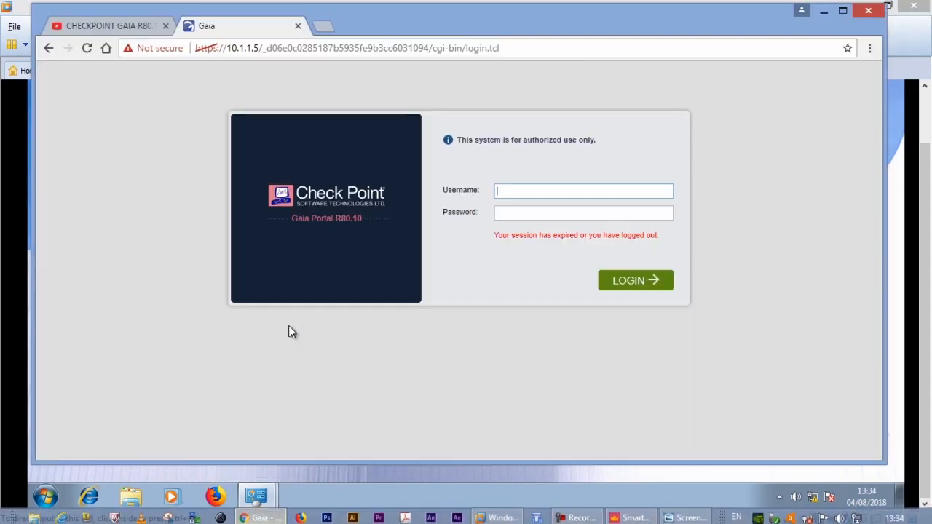
{"action": "type", "text": "admin"}
{"action": "key", "text": "Tab"}
{"action": "type", "text": "•••••"}
{"action": "key", "text": "Return"}
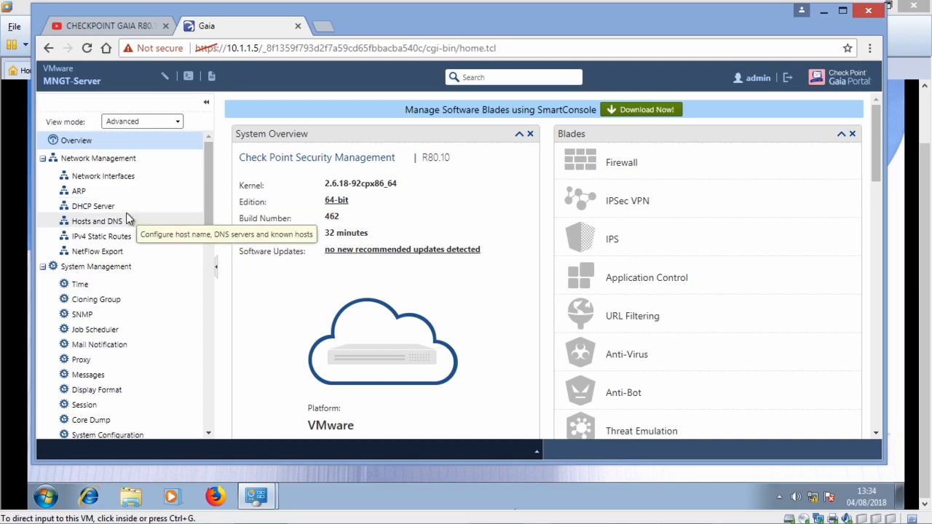
Step: Set the default gateway of the 10.1.1.0 DHCP subnet to 10.1.1.1, then sign out of the portal and close the browser
{"action": "left_click", "coordinate": [91, 206]}
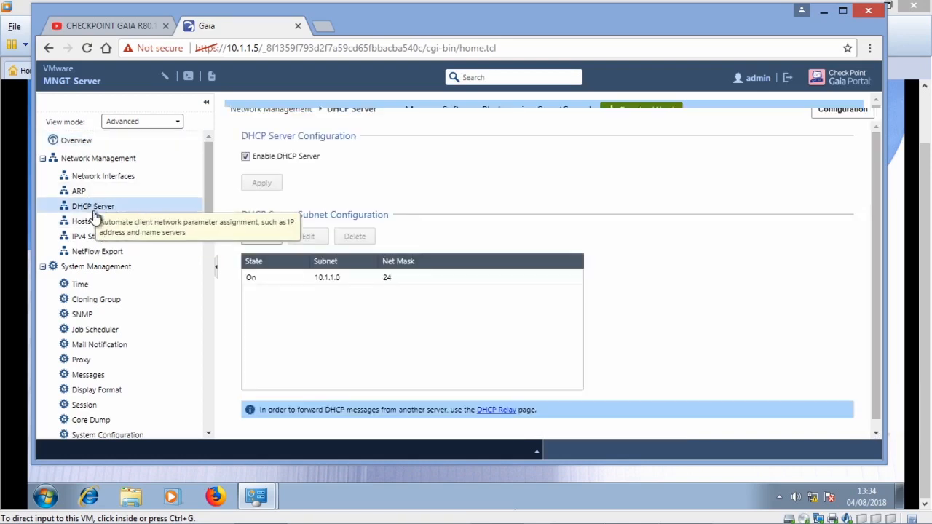
{"action": "left_click", "coordinate": [297, 274]}
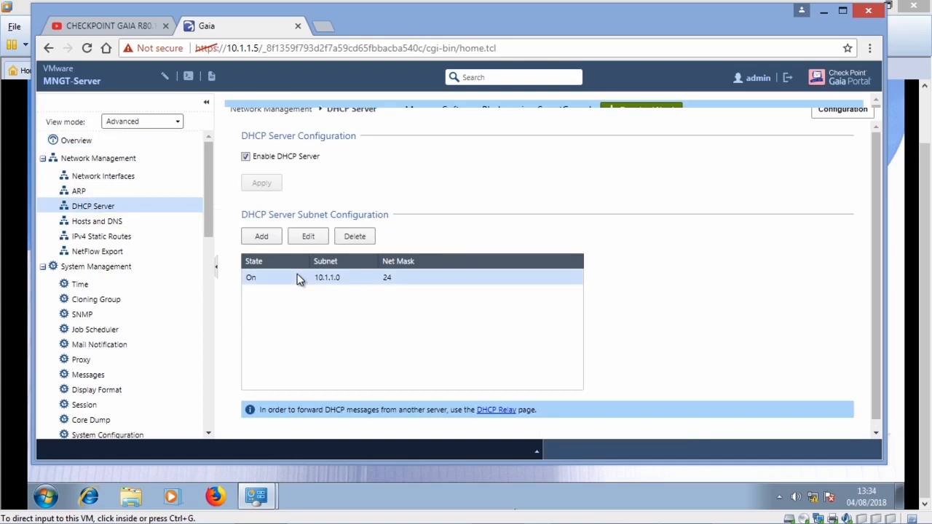
{"action": "double_click", "coordinate": [297, 274]}
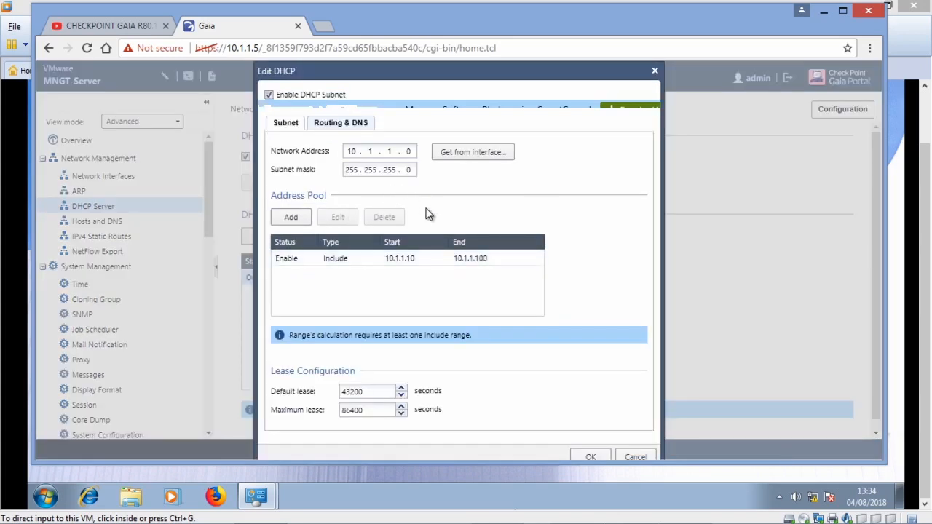
{"action": "left_click", "coordinate": [338, 125]}
{"action": "double_click", "coordinate": [422, 165]}
{"action": "type", "text": "10 . 1 . 1 . 1"}
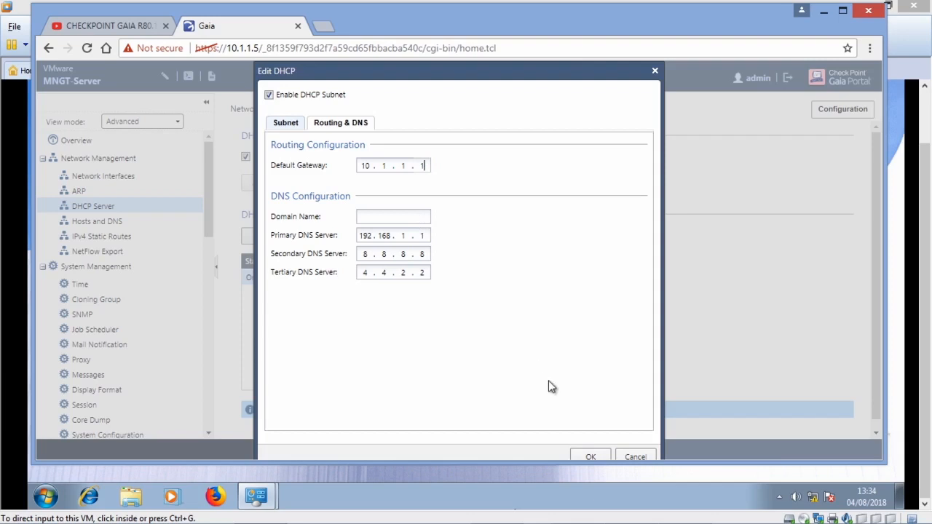
{"action": "left_click", "coordinate": [590, 456]}
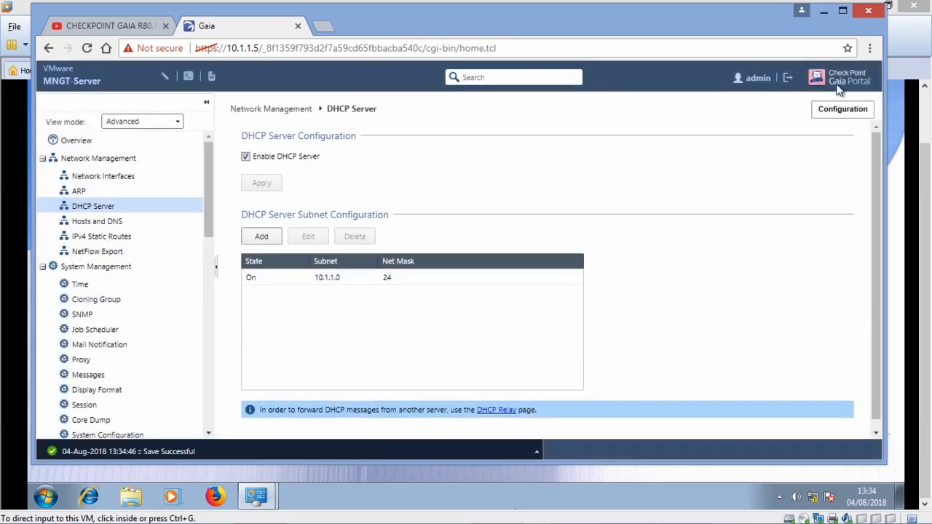
{"action": "left_click", "coordinate": [787, 77]}
{"action": "left_click", "coordinate": [866, 11]}
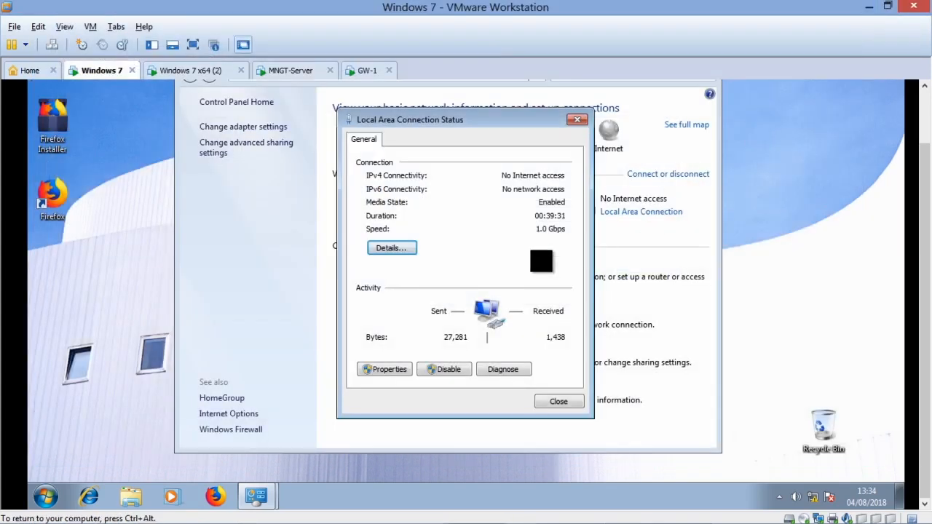
Step: Recheck the Windows 7 connection details, then disable and re-enable the Local Area Connection to renew its DHCP lease
{"action": "left_click", "coordinate": [393, 248]}
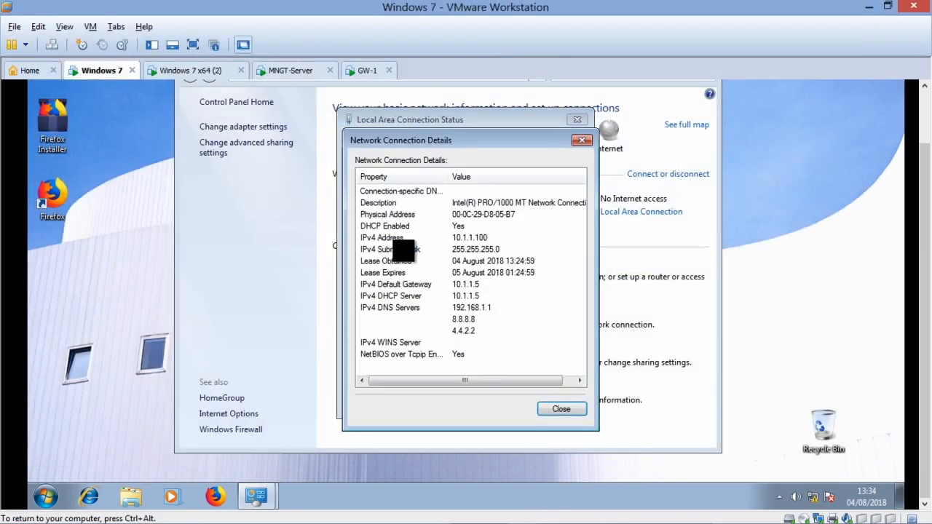
{"action": "left_click", "coordinate": [557, 409]}
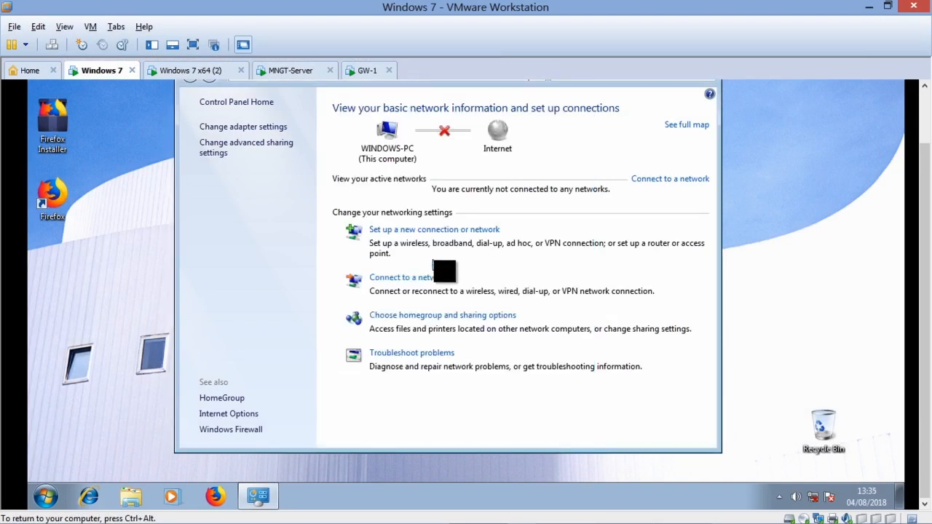
{"action": "left_click", "coordinate": [226, 130]}
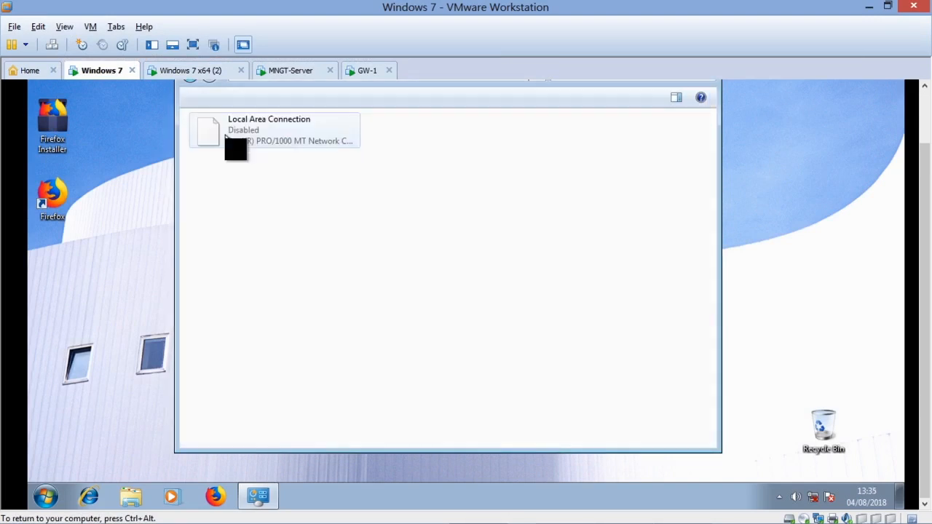
{"action": "double_click", "coordinate": [246, 138]}
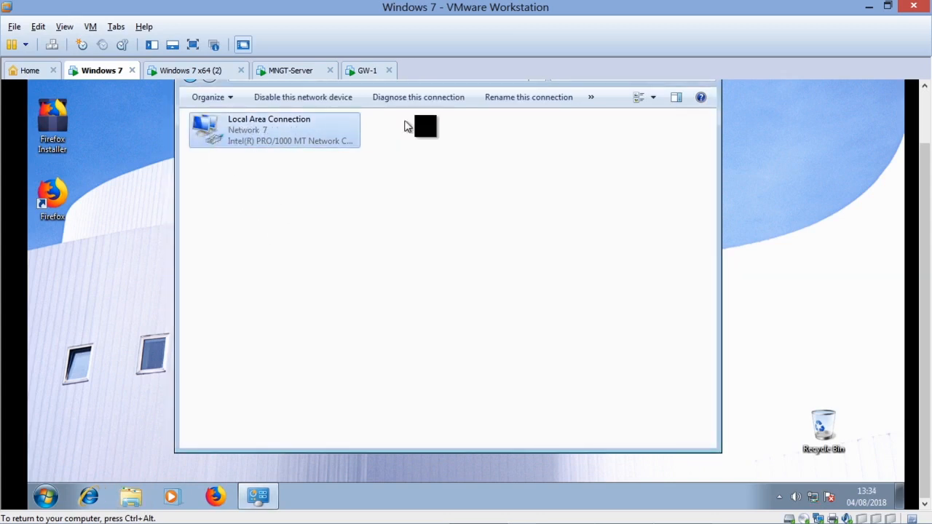
Step: Examine the default gateway in the renewed Local Area Connection details, then close the connection and network windows
{"action": "scroll", "coordinate": [928, 195], "scroll_direction": "up", "scroll_amount": 2}
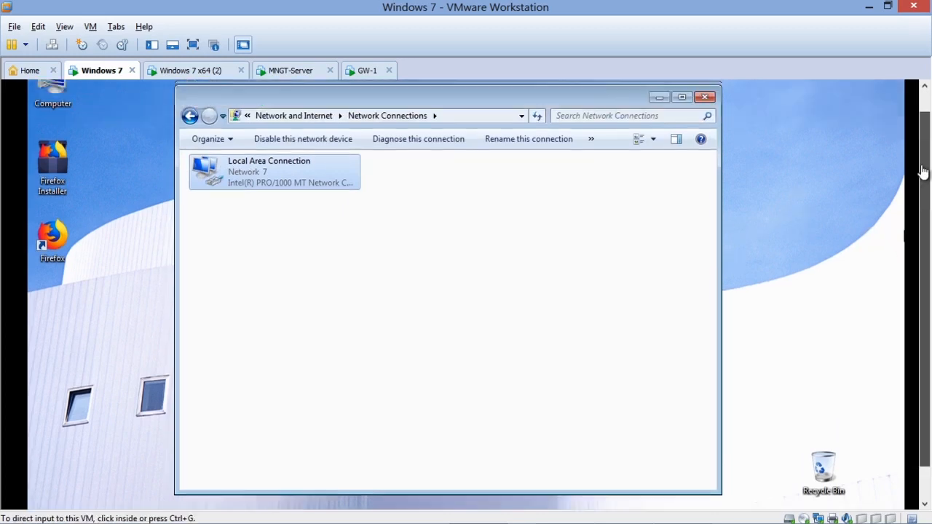
{"action": "left_click", "coordinate": [190, 137]}
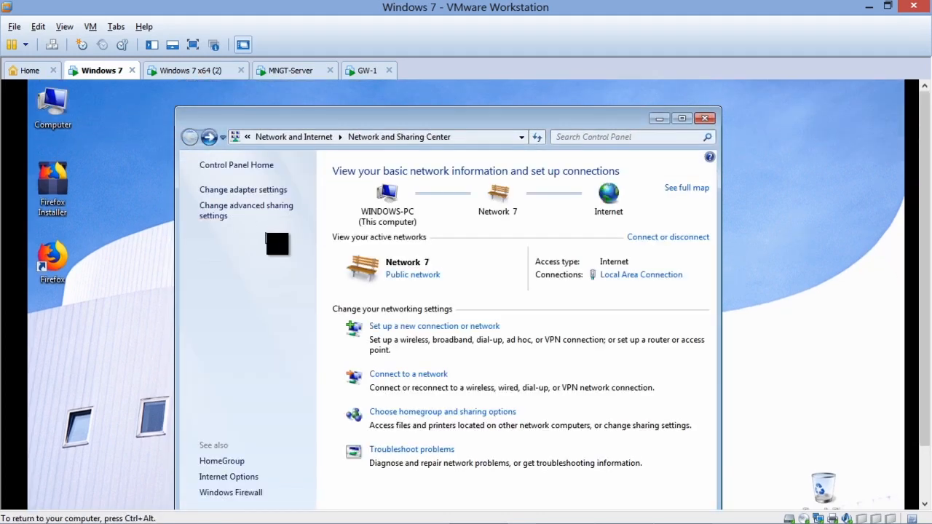
{"action": "left_click", "coordinate": [623, 275]}
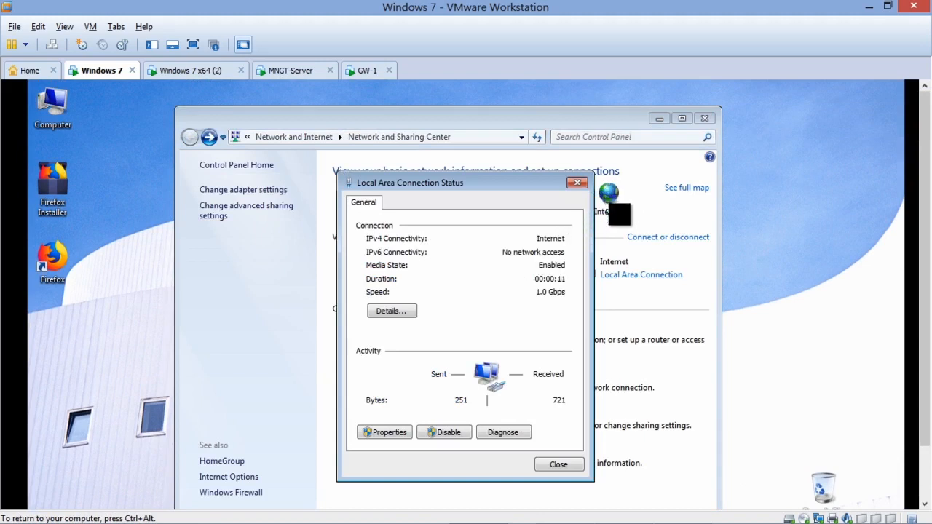
{"action": "left_click", "coordinate": [412, 311]}
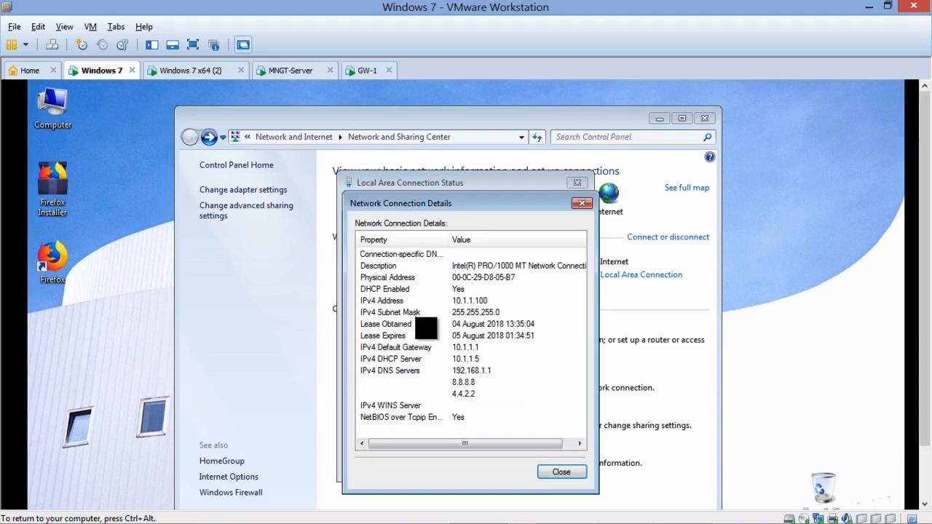
{"action": "left_click", "coordinate": [452, 347]}
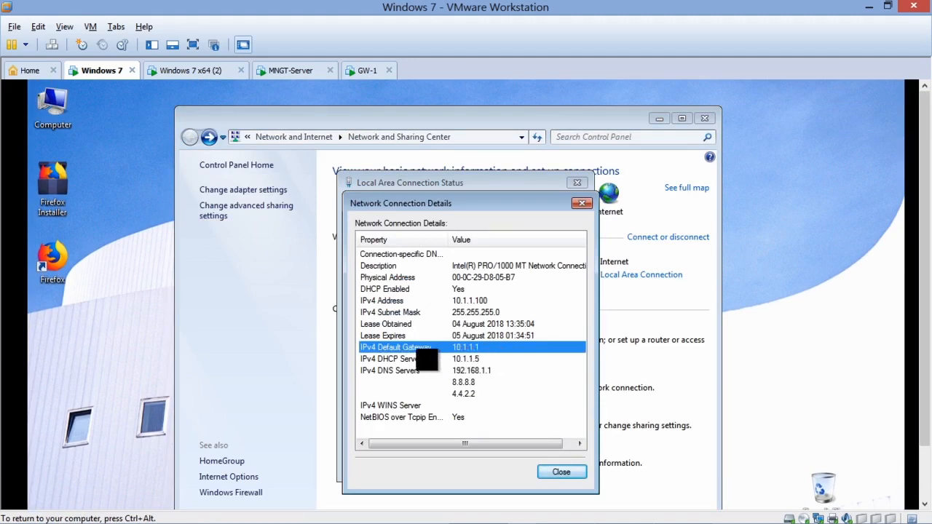
{"action": "left_click", "coordinate": [561, 474]}
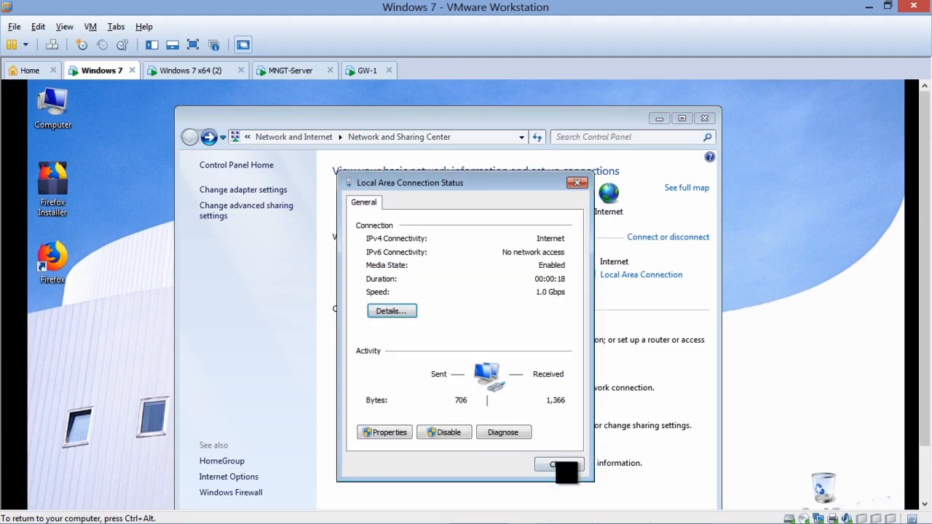
{"action": "left_click", "coordinate": [564, 474]}
{"action": "left_click", "coordinate": [704, 118]}
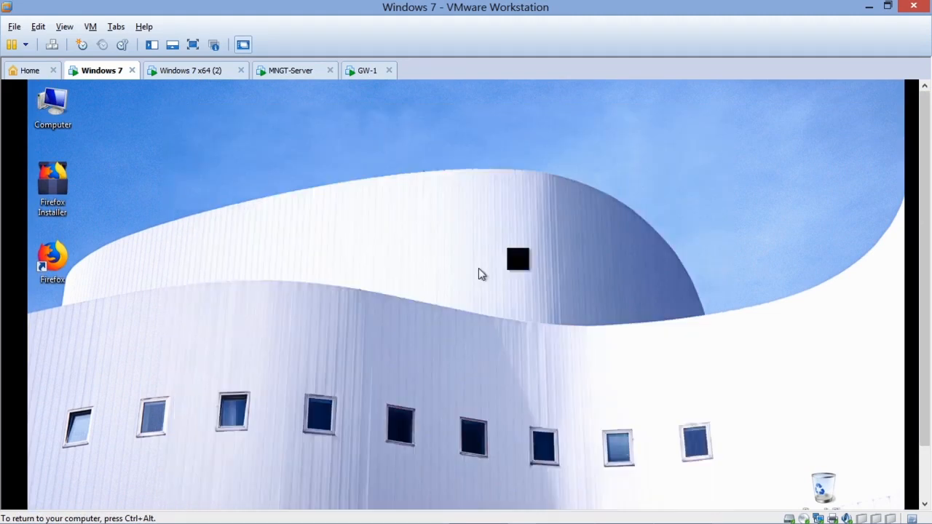
Step: Launch Firefox in the Windows 7 virtual machine
{"action": "scroll", "coordinate": [925, 233], "scroll_direction": "down", "scroll_amount": 3}
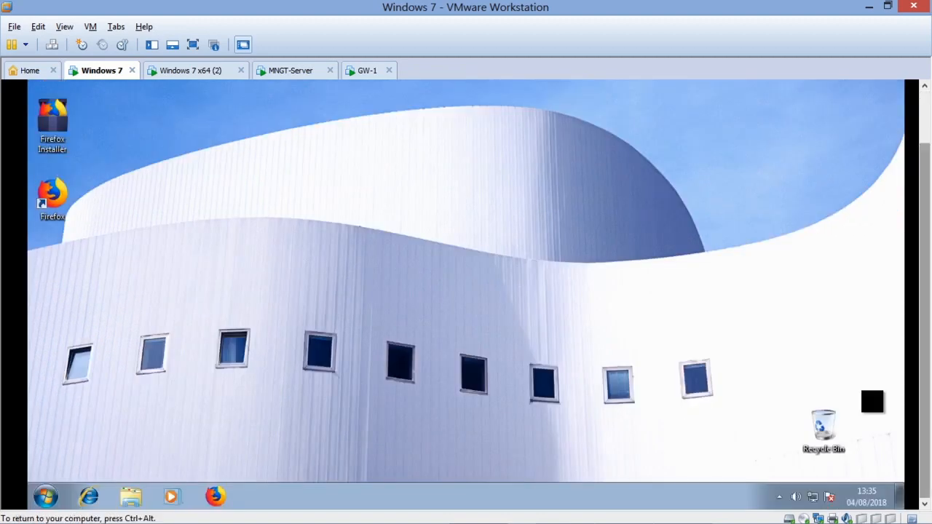
{"action": "left_click", "coordinate": [215, 495]}
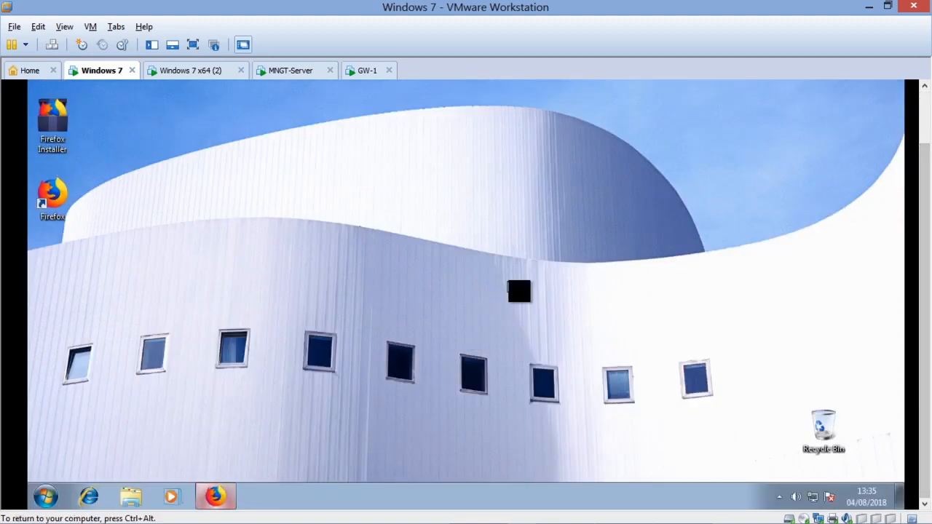
{"action": "left_click_drag", "start_coordinate": [924, 238], "coordinate": [924, 149]}
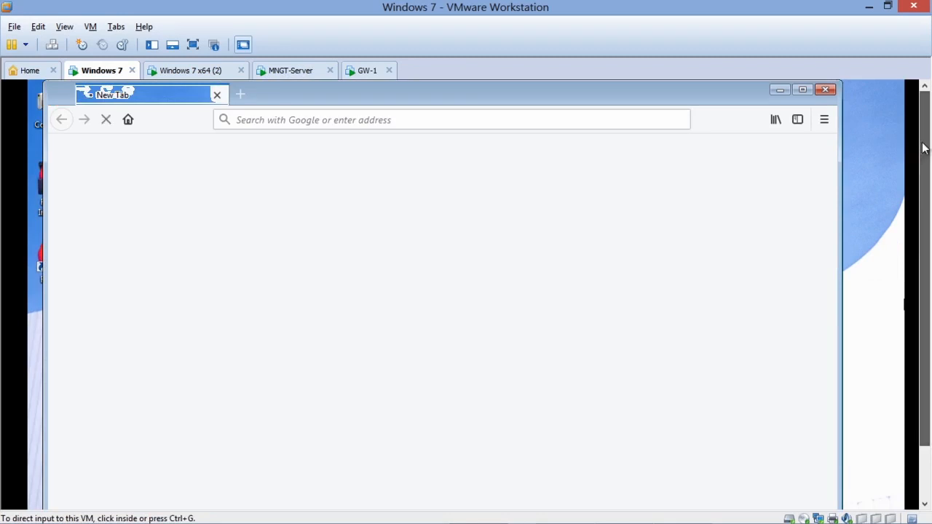